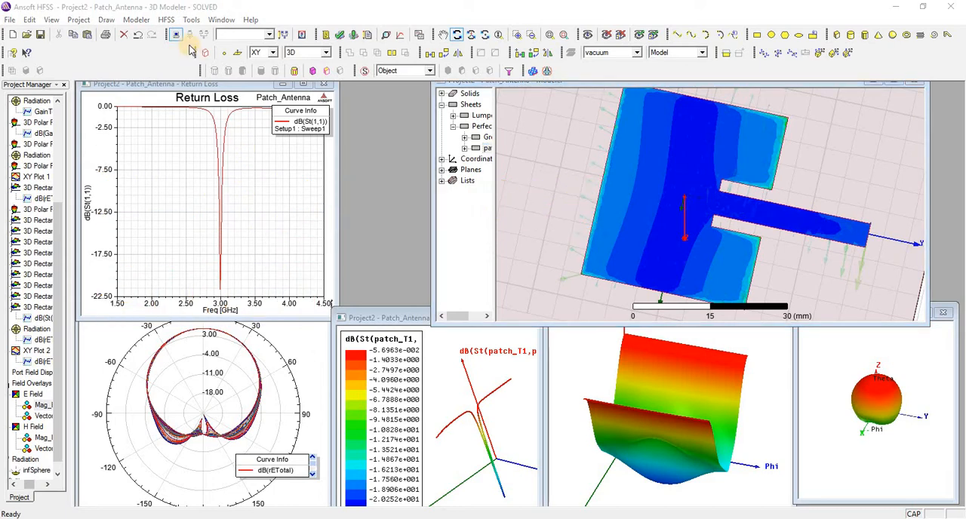
Step: Create a rectangular terminal solution plot of St(patch_T1,patch_T1) in dB against Freq and maximize its window
click(166, 19)
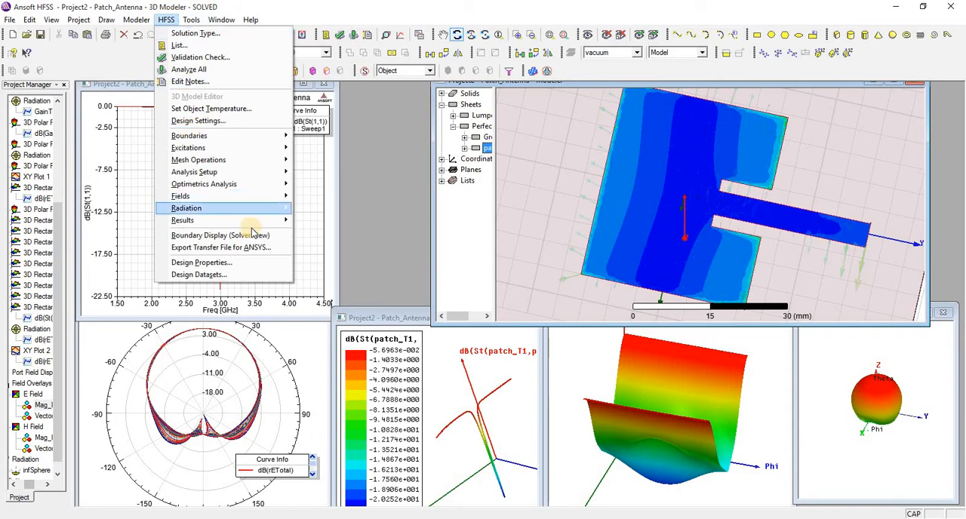
click(279, 220)
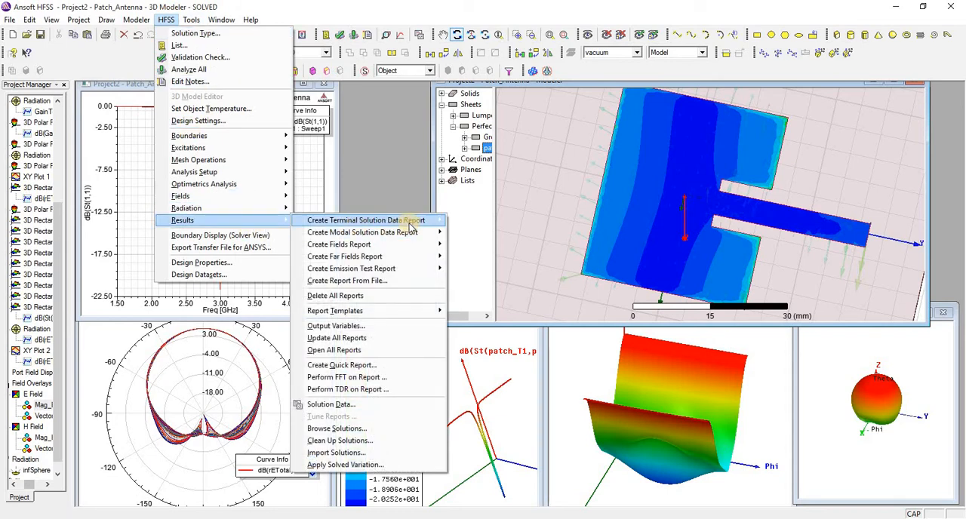
mouse_move(410, 221)
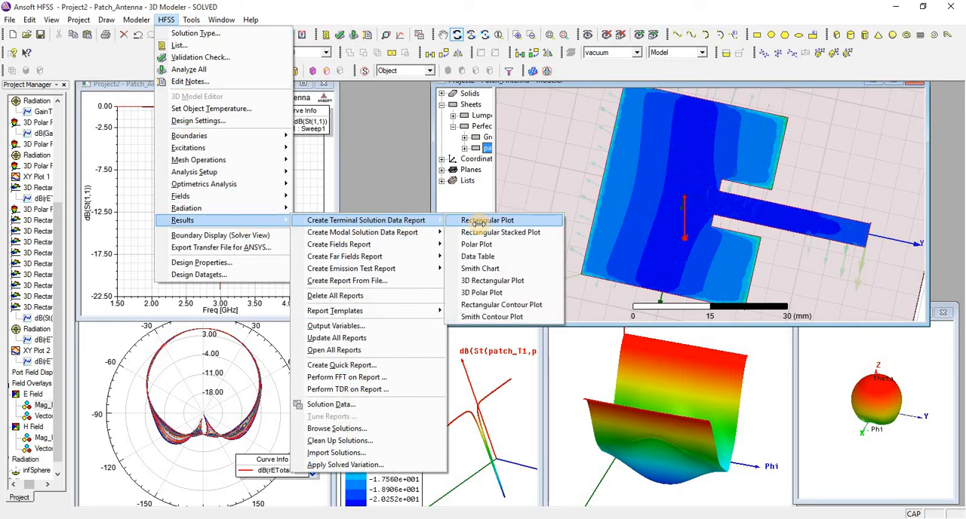
click(480, 220)
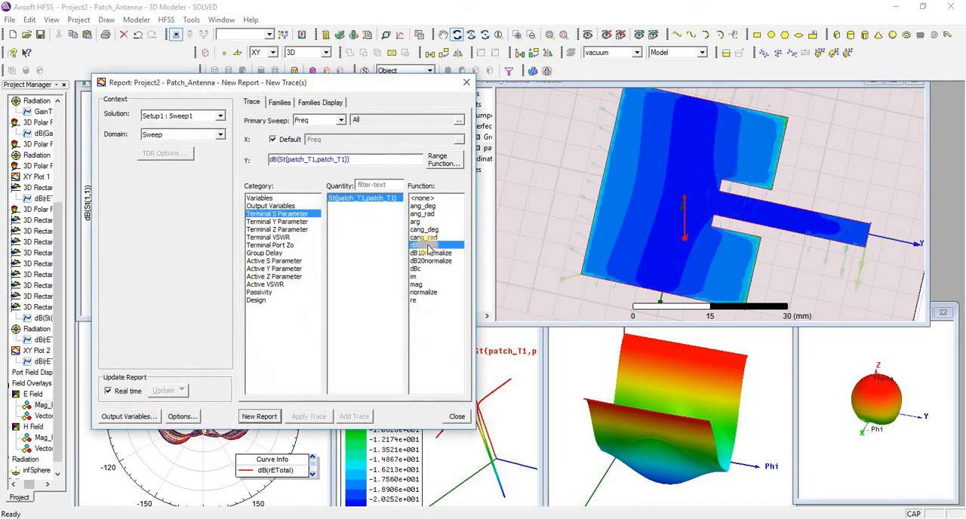
click(254, 413)
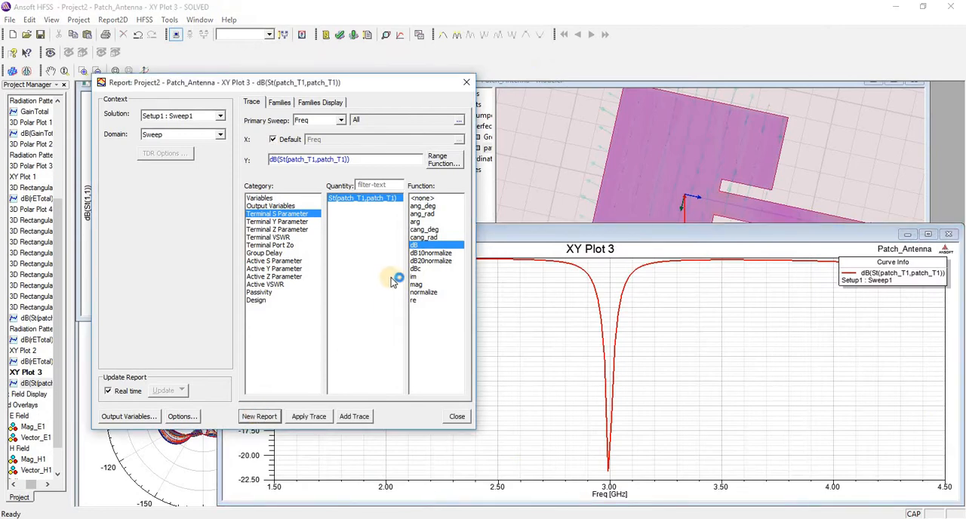
click(464, 83)
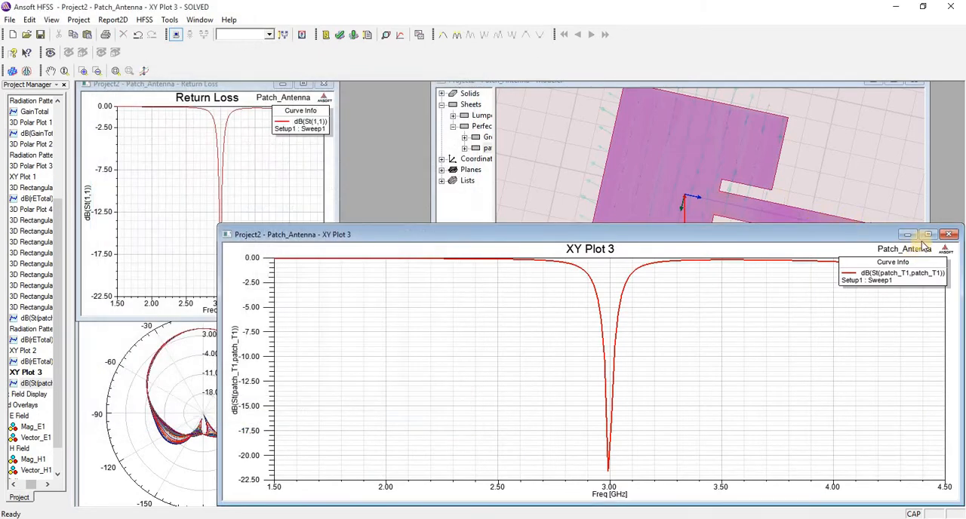
click(928, 234)
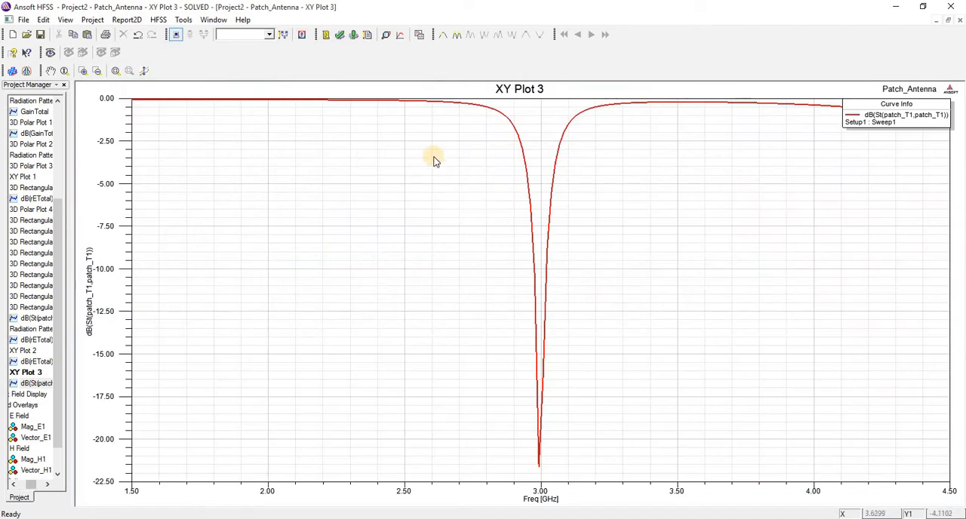
Step: Create a 3D rectangular terminal solution plot of St(patch_T1,patch_T1) in dB over Freq and patchX, and rotate it to see the curve's shape
click(159, 21)
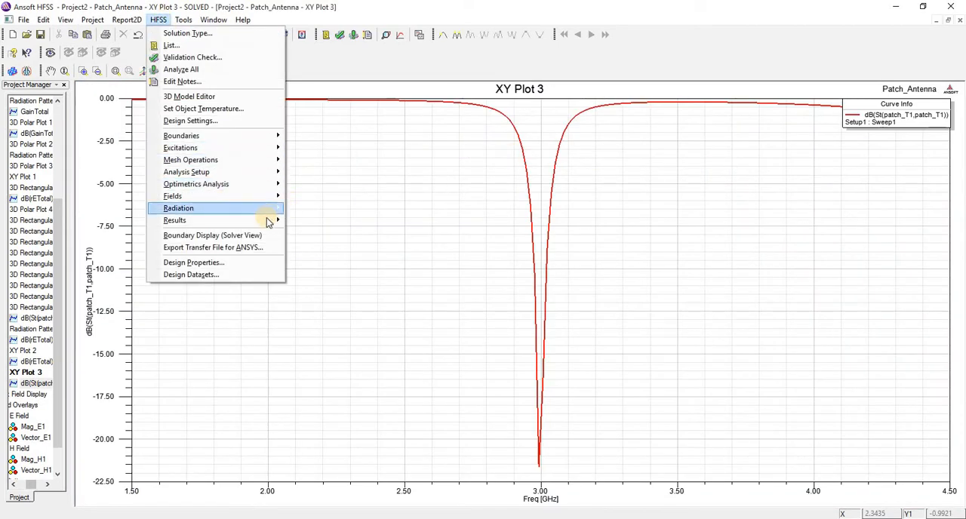
mouse_move(267, 220)
mouse_move(340, 220)
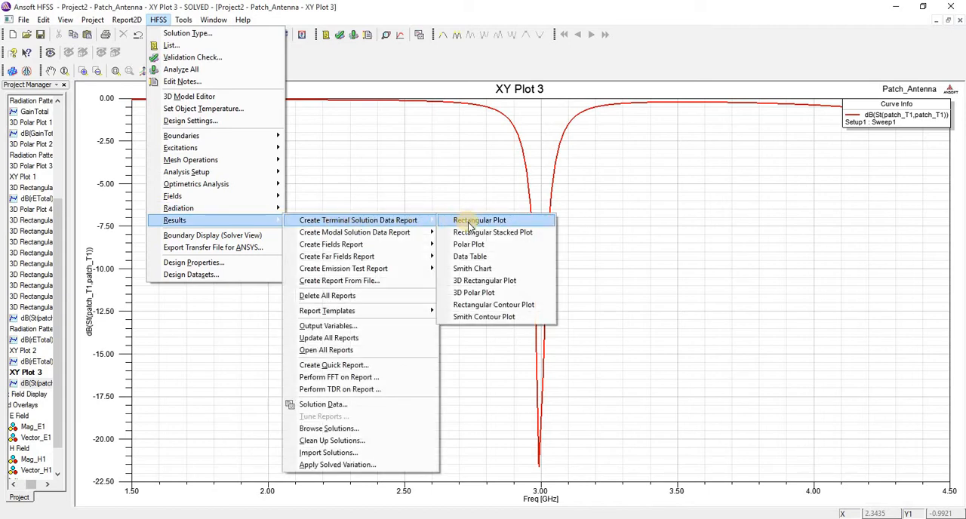
click(472, 281)
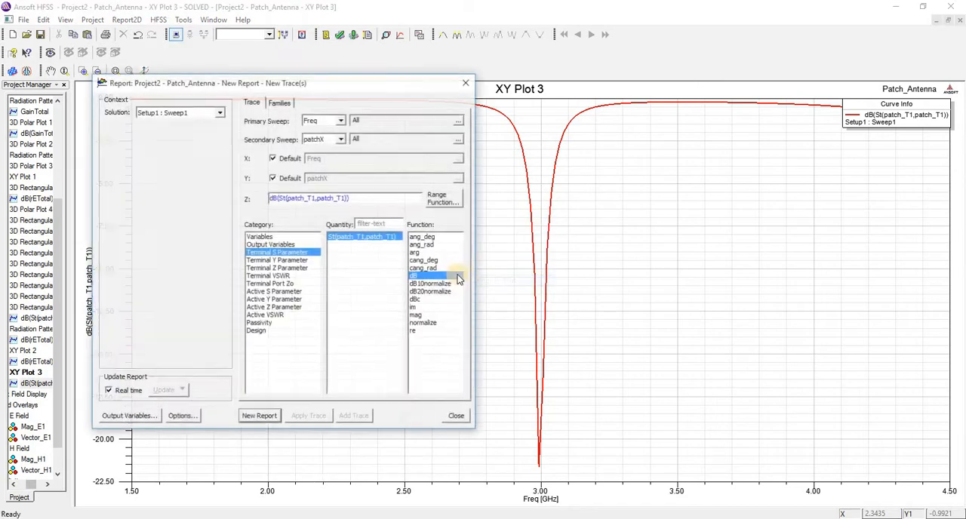
click(261, 417)
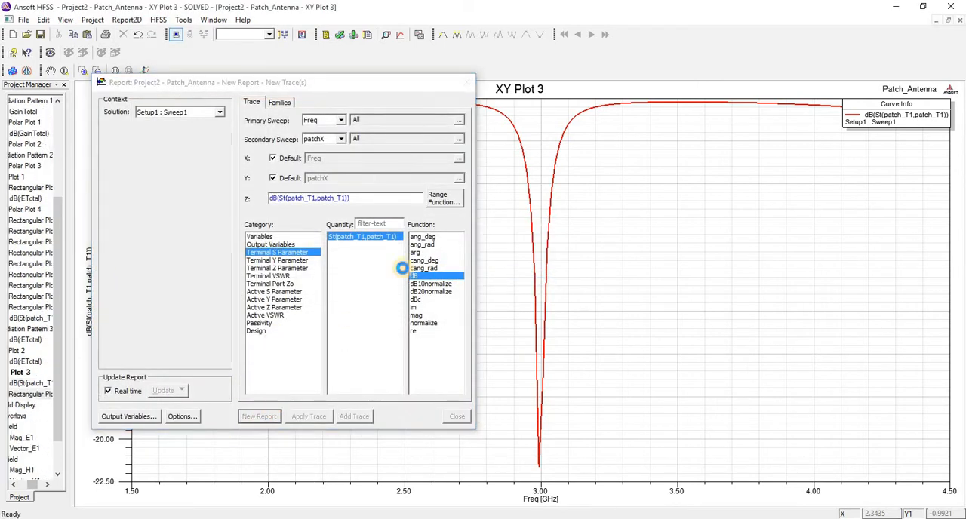
click(468, 84)
click(65, 52)
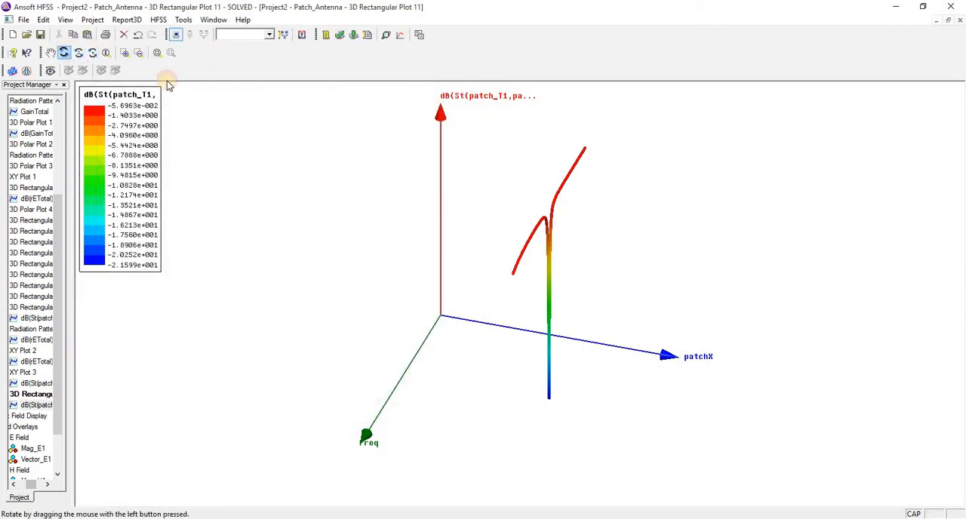
drag(478, 156, 466, 158)
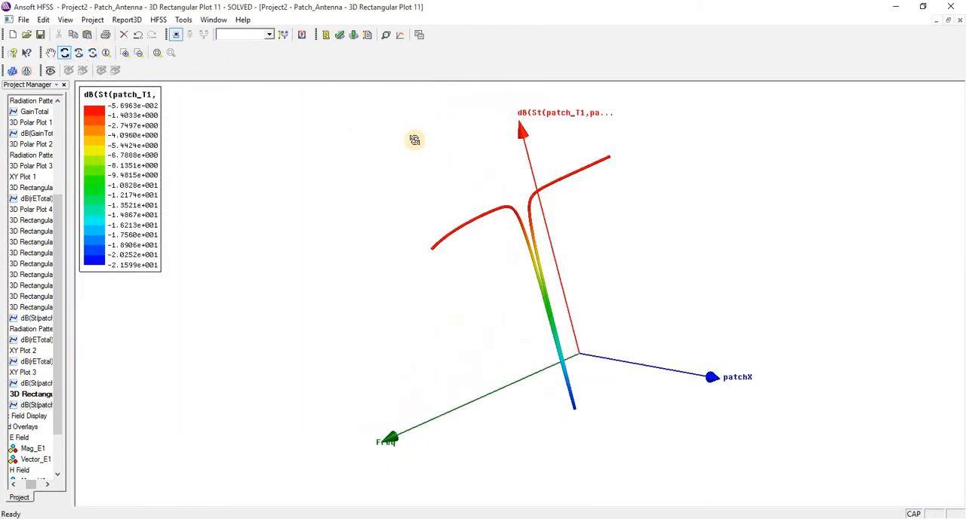
Step: Create a rectangular terminal solution plot of the Terminal VSWR for patch_T1 with the dB function
click(159, 19)
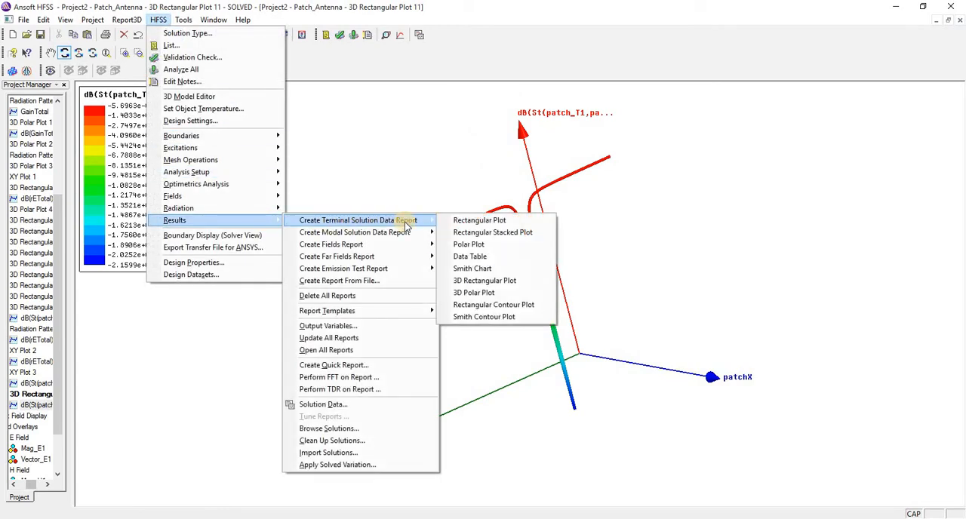
click(464, 223)
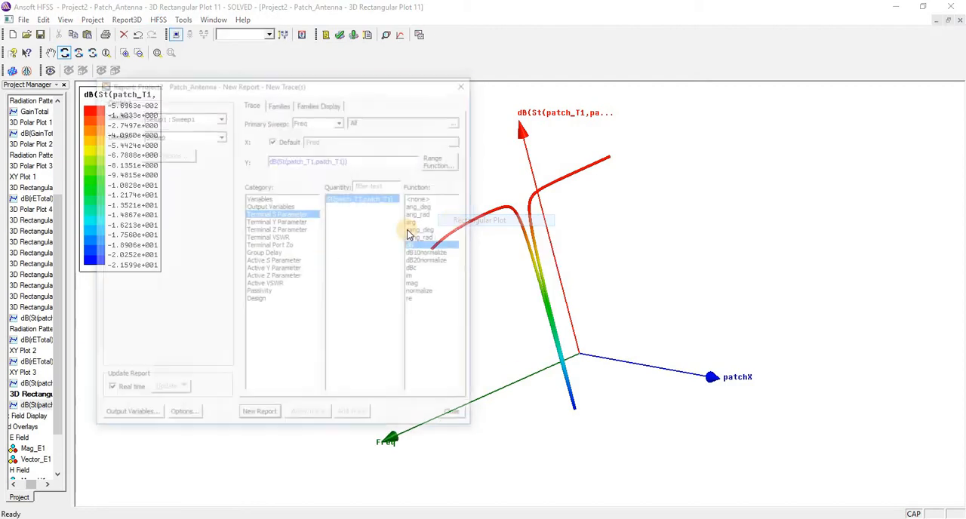
click(257, 239)
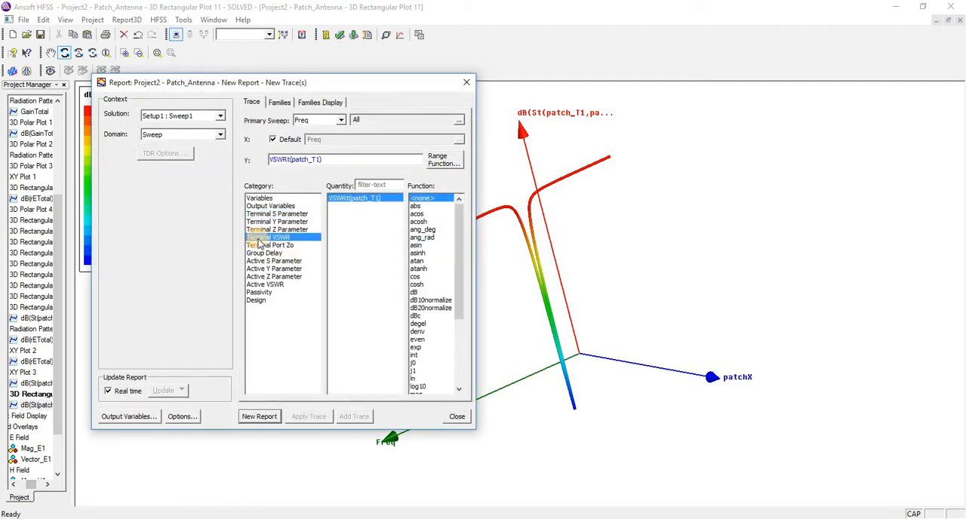
click(414, 293)
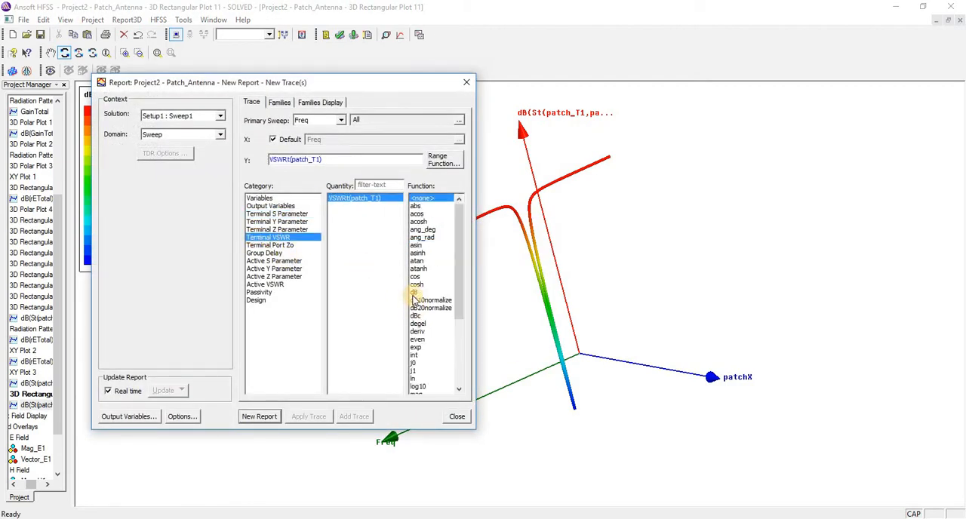
click(258, 417)
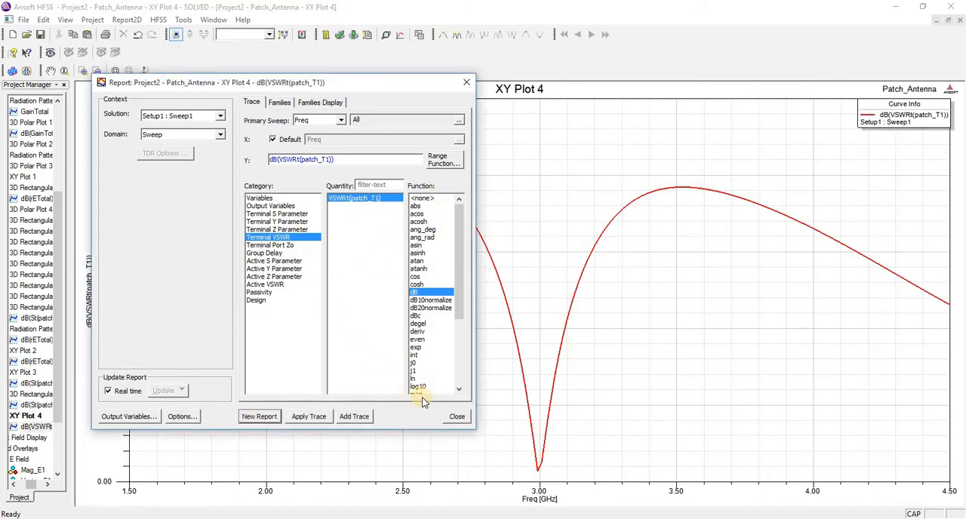
click(457, 417)
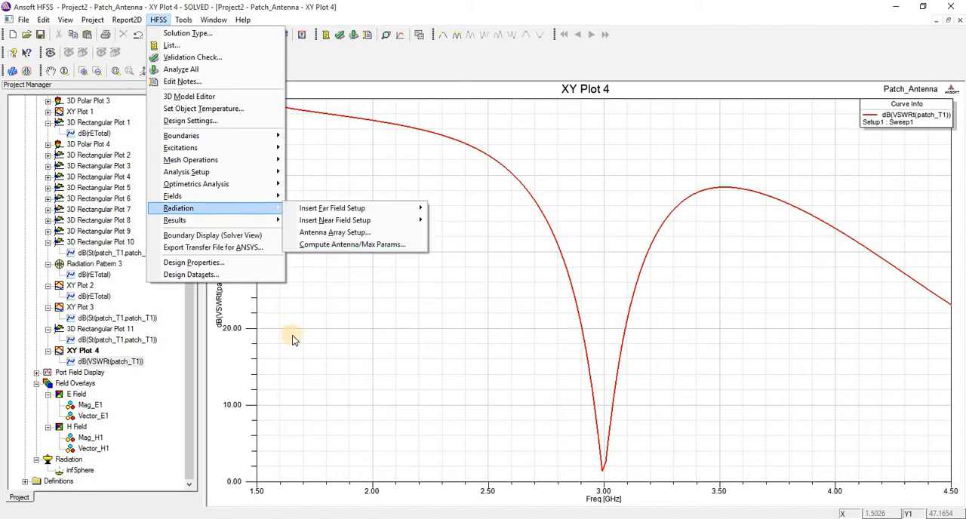
Step: Insert an infinite sphere far field setup under Radiation with the Theta start angle set to -180 deg
click(294, 336)
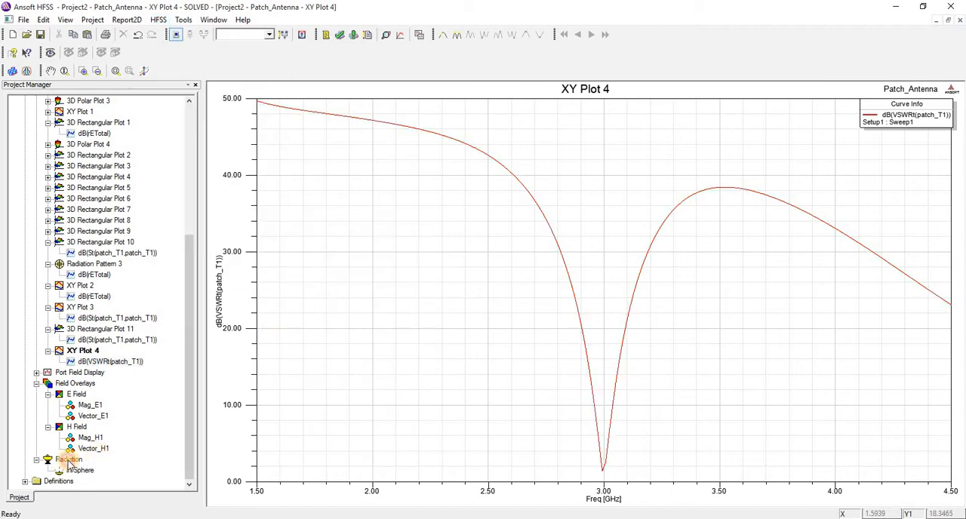
click(68, 460)
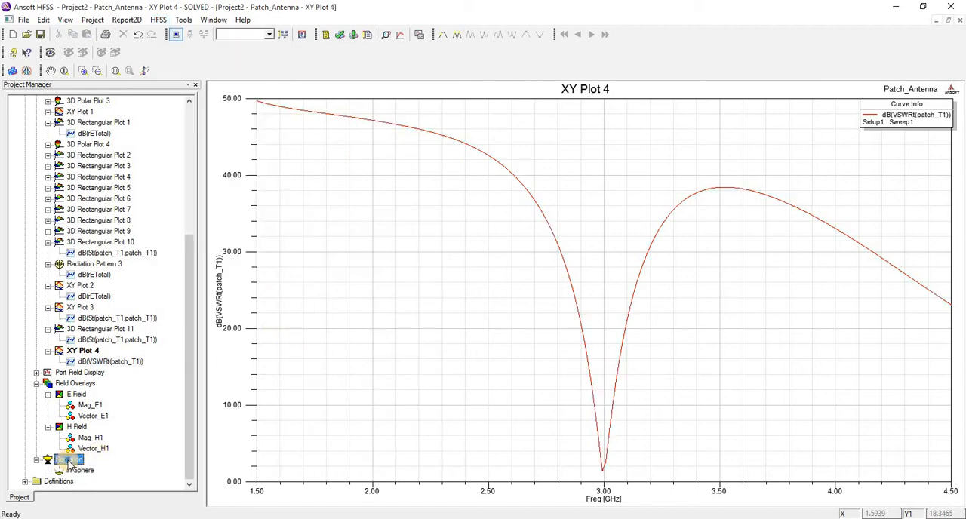
right_click(68, 460)
mouse_move(127, 470)
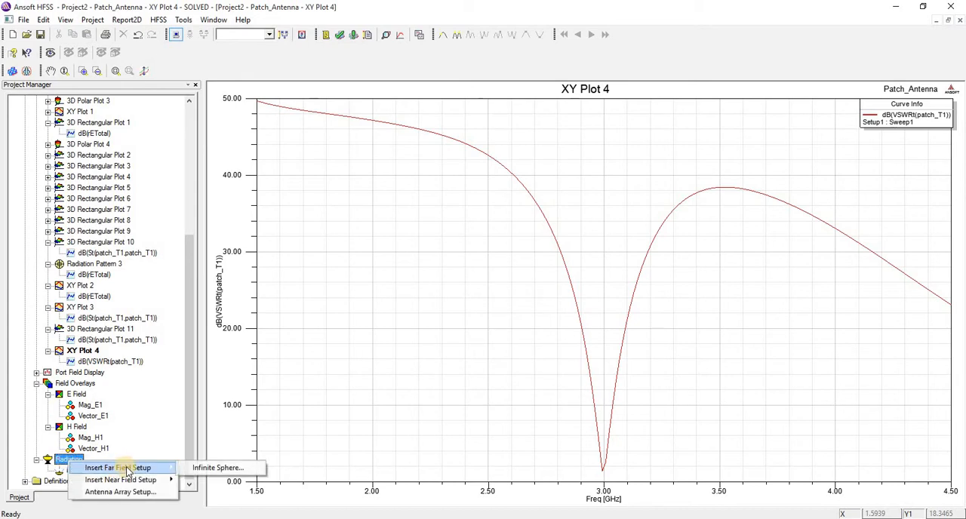
click(213, 468)
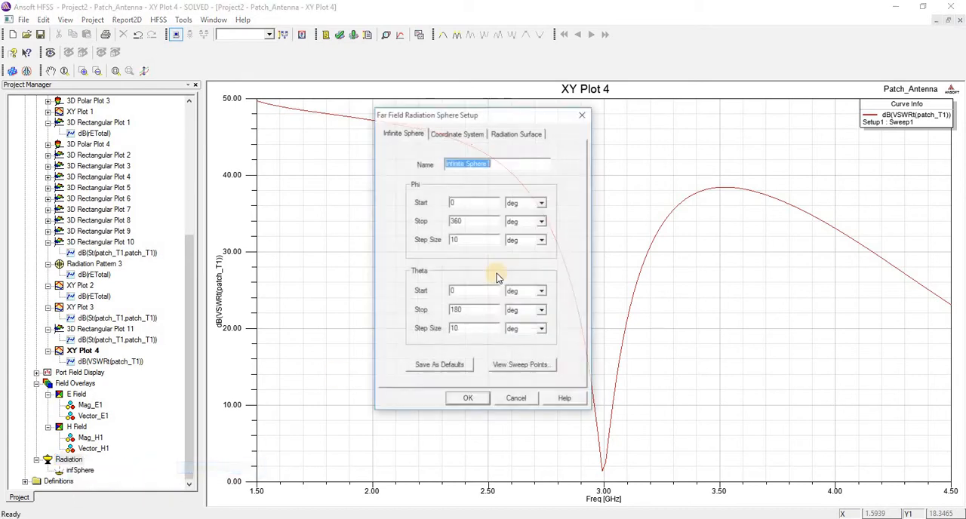
click(463, 202)
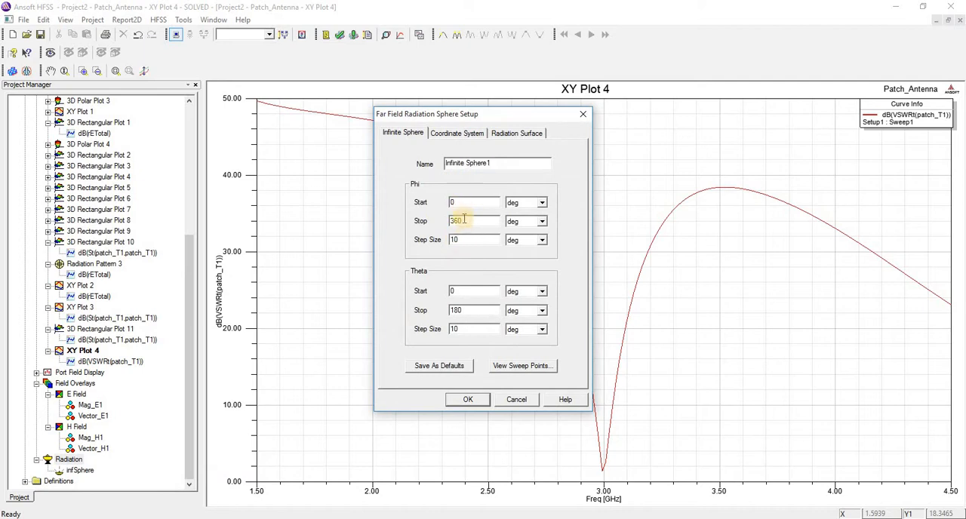
click(467, 221)
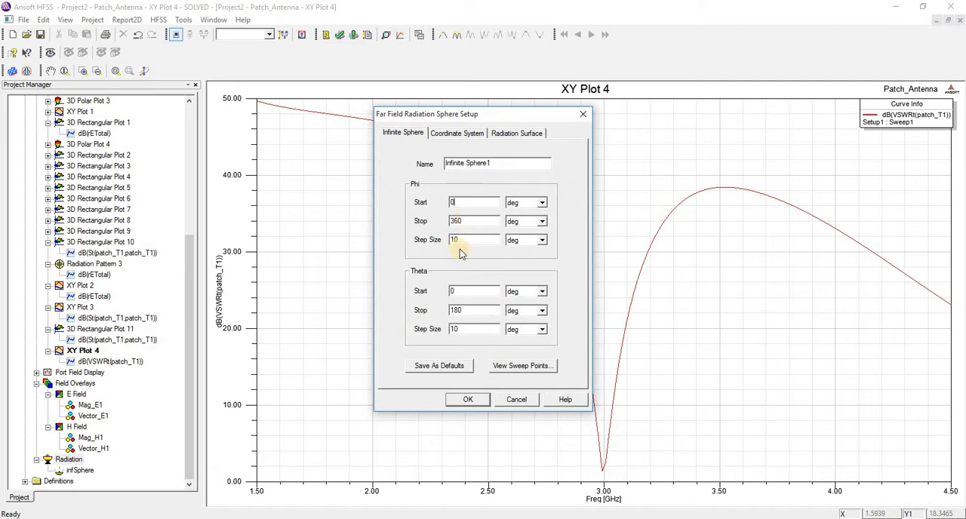
click(465, 293)
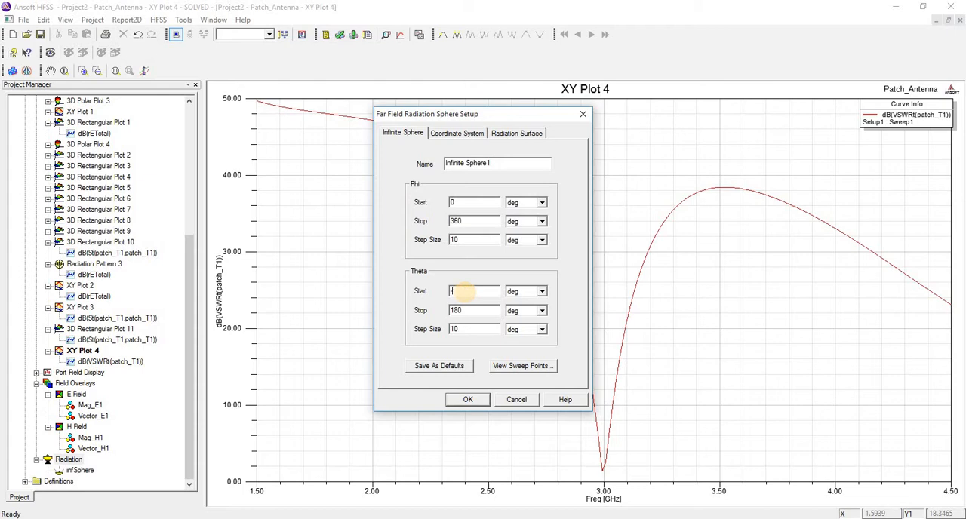
text(-180)
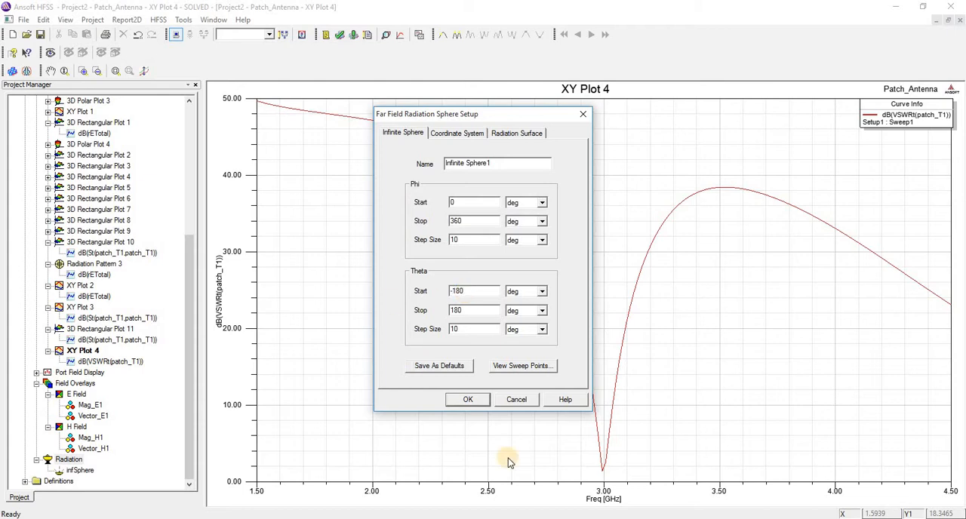
click(467, 400)
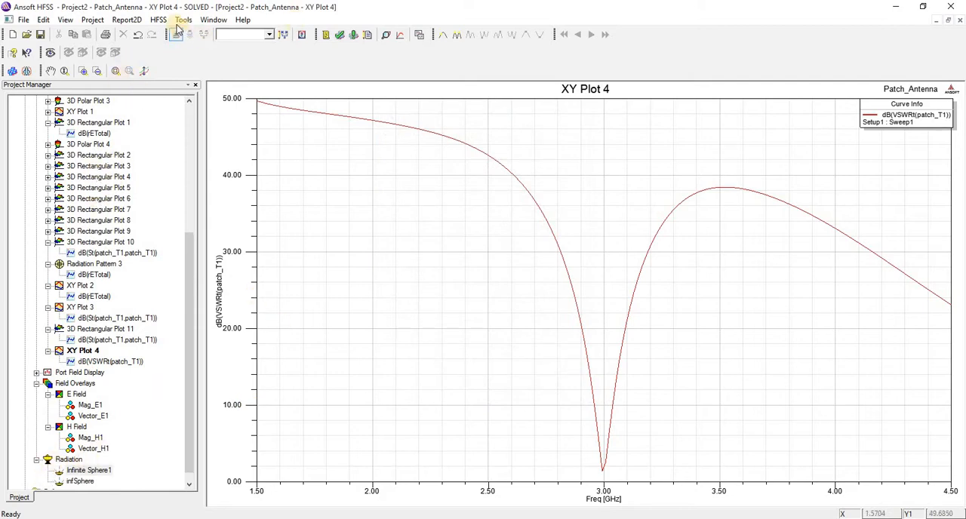
Step: Start a 3D polar far fields report on infSphere with the rE quantity rETotal and the dB function
click(157, 20)
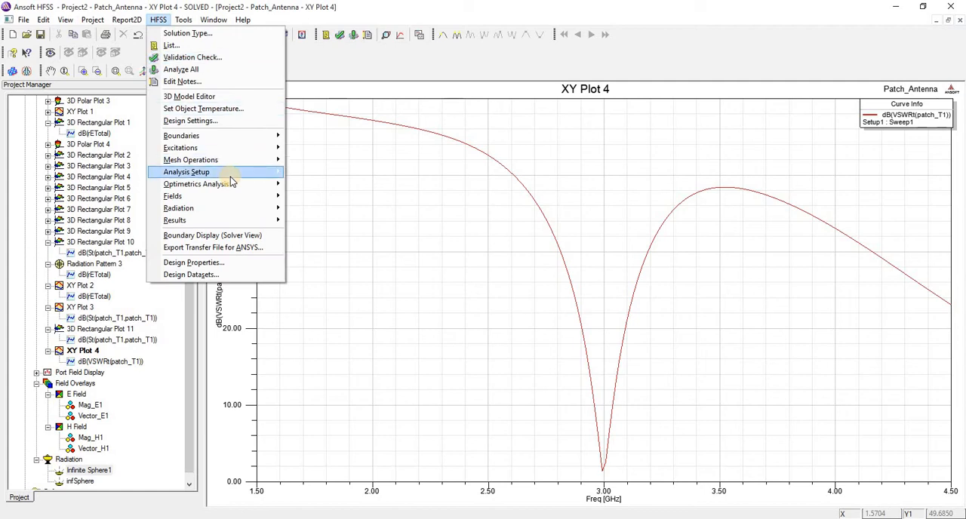
mouse_move(236, 181)
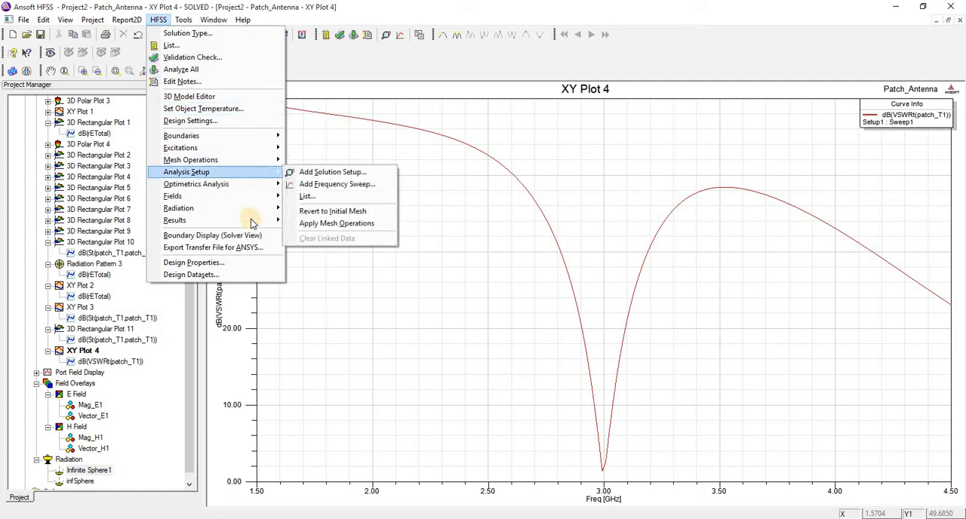
mouse_move(250, 222)
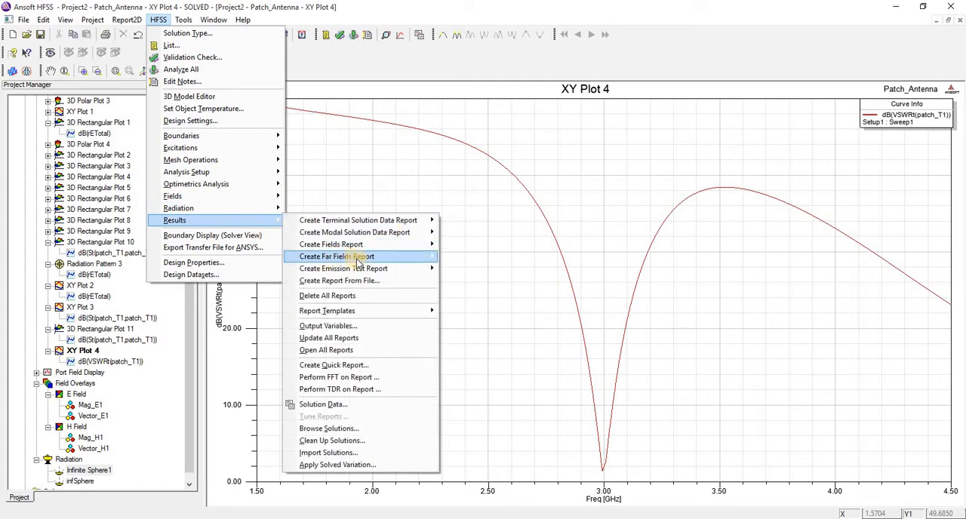
mouse_move(374, 256)
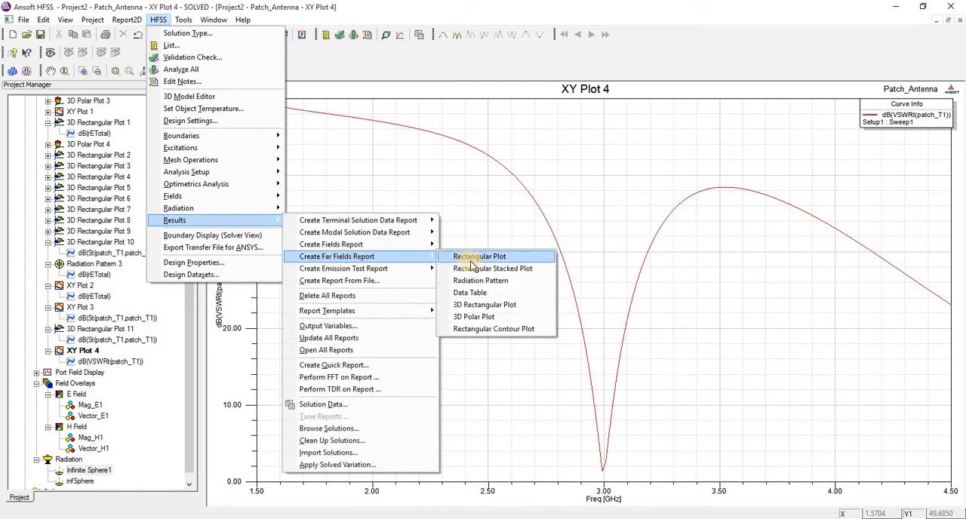
click(468, 317)
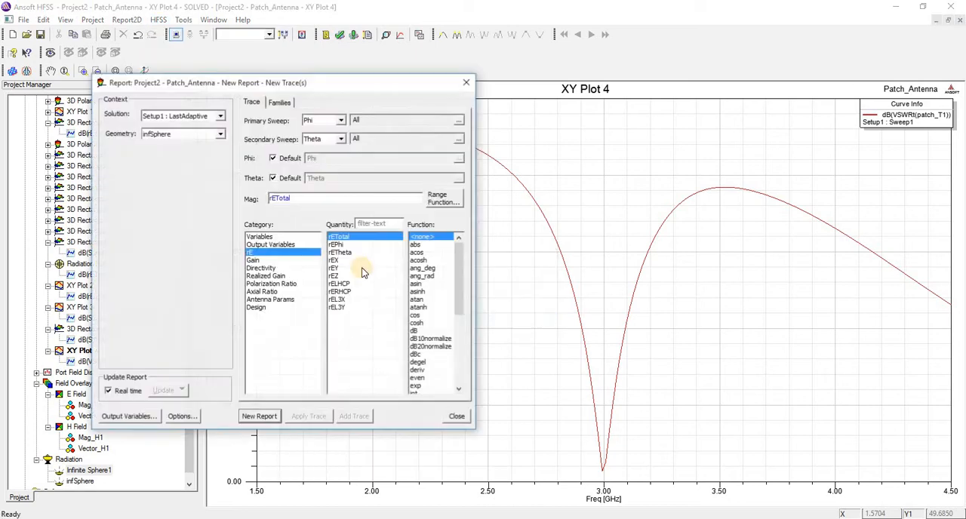
click(256, 259)
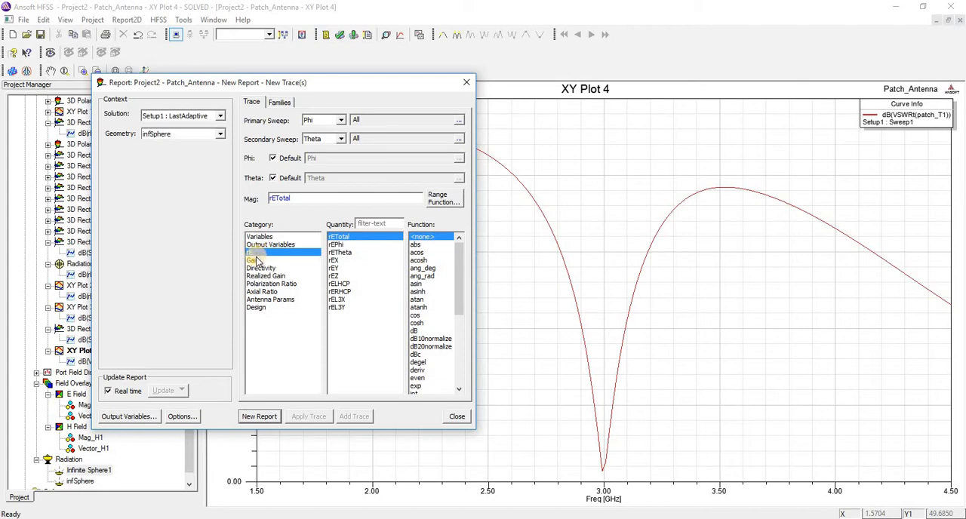
click(256, 260)
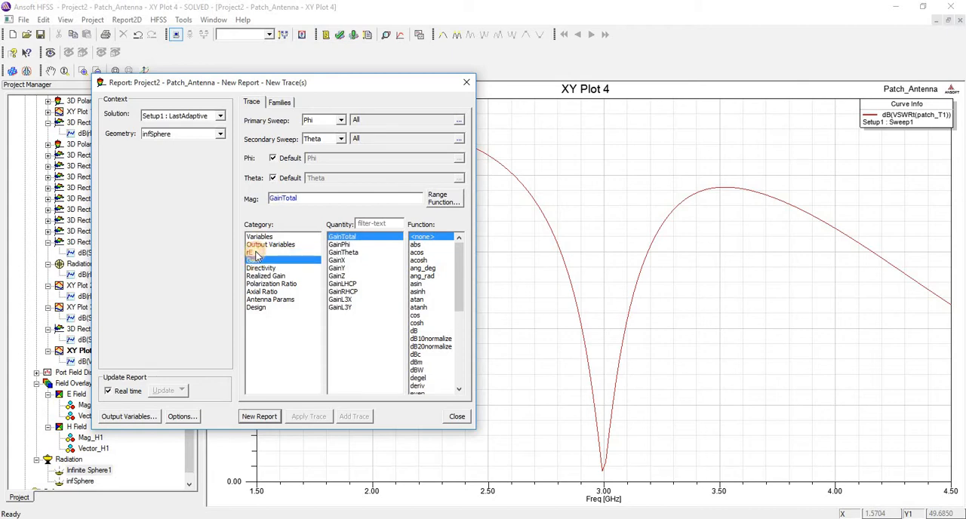
click(256, 253)
click(413, 331)
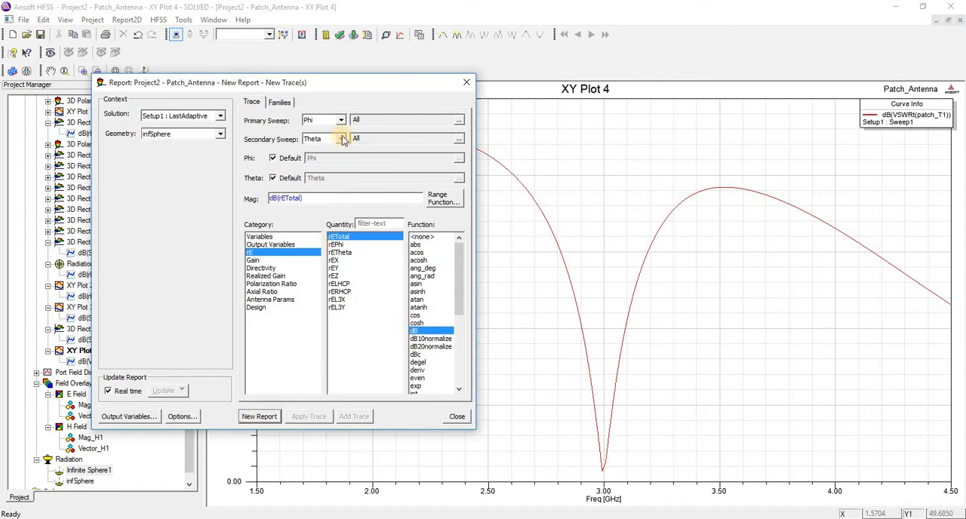
Step: Keep Freq at 3GHz, sweep Phi as primary and Theta as secondary over all values, and generate the 3D polar plot
click(279, 102)
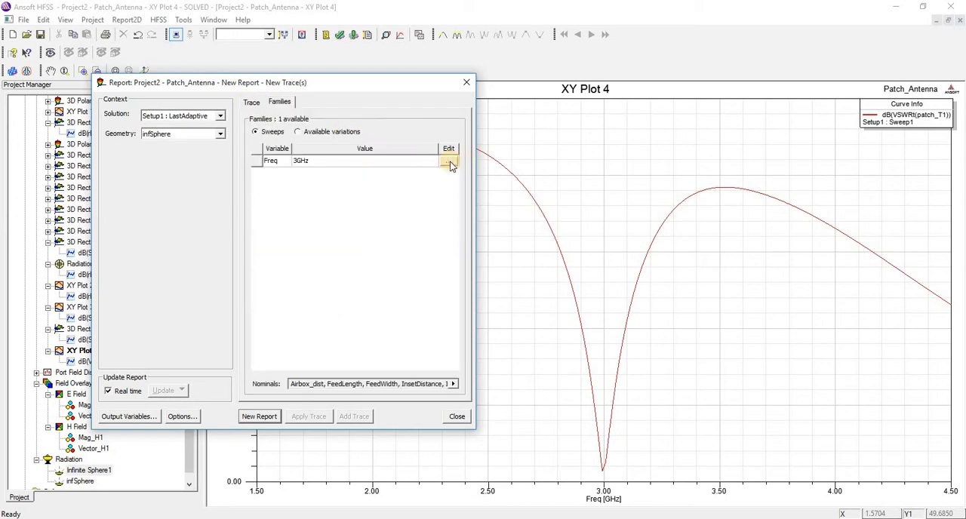
click(449, 163)
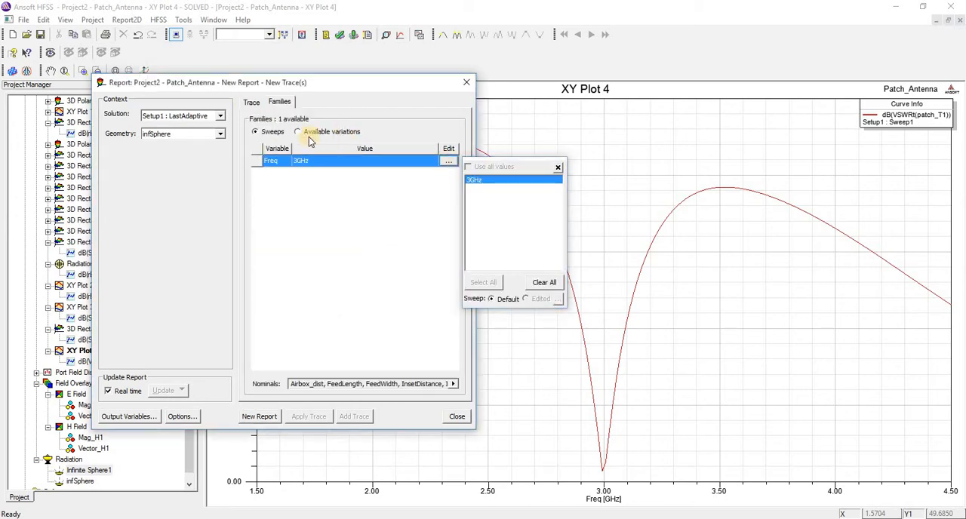
click(252, 104)
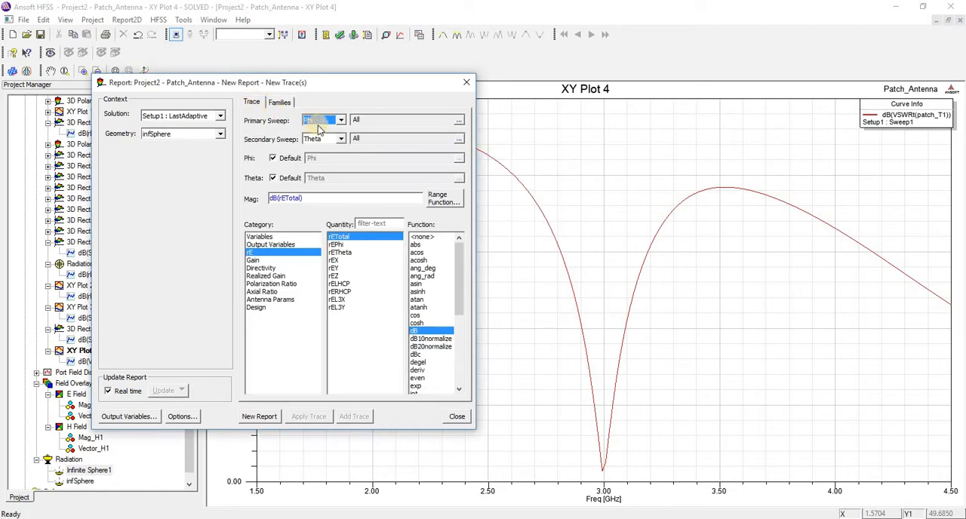
click(341, 140)
click(313, 157)
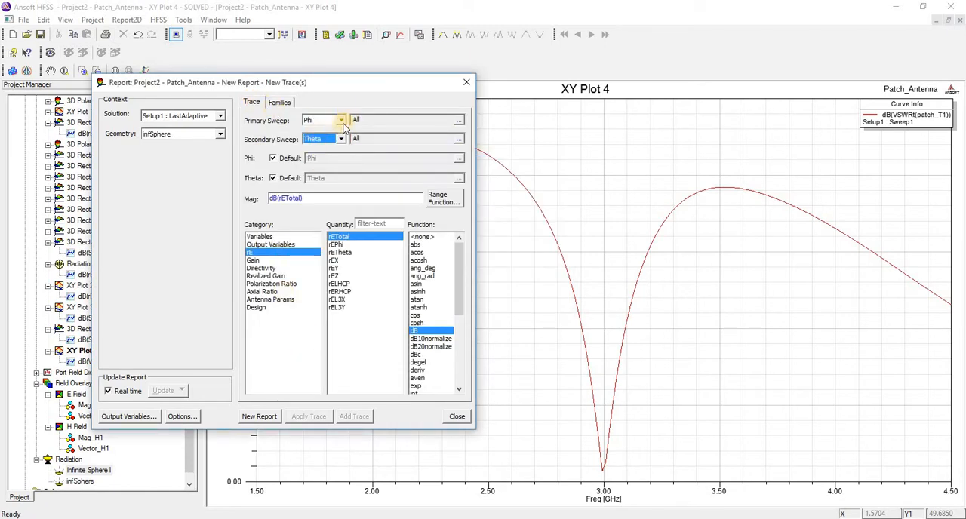
click(341, 121)
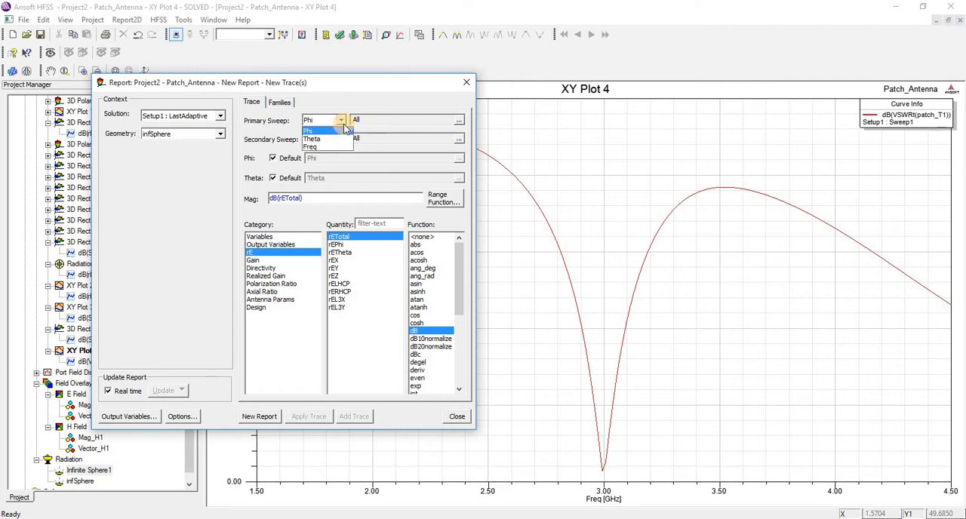
click(343, 130)
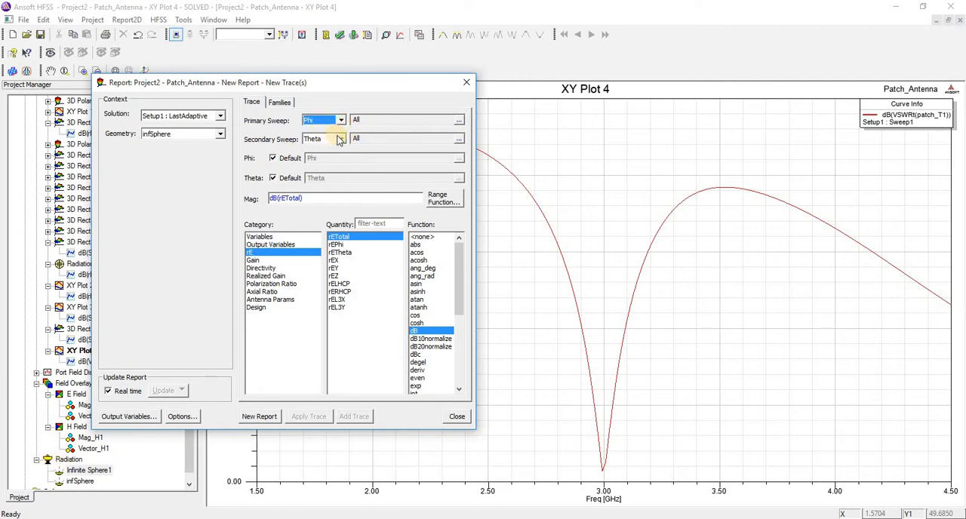
click(458, 123)
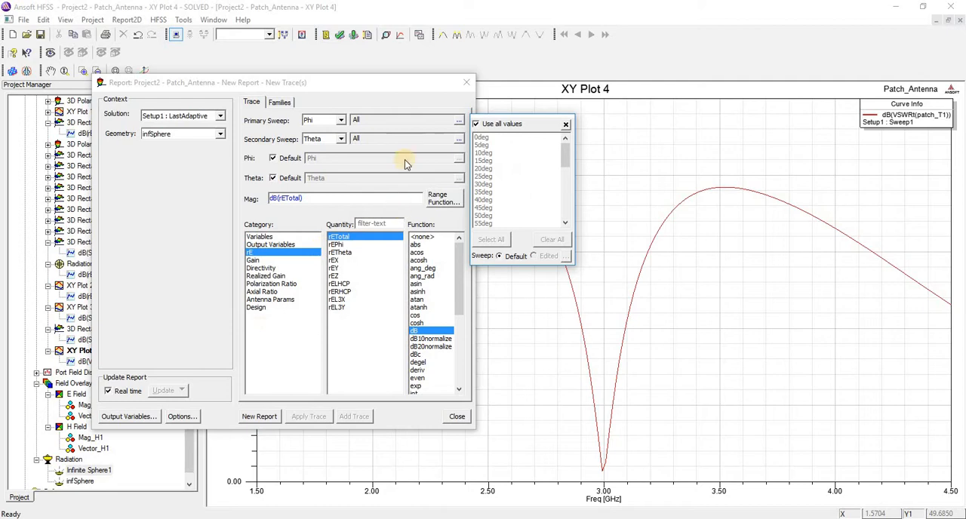
click(265, 416)
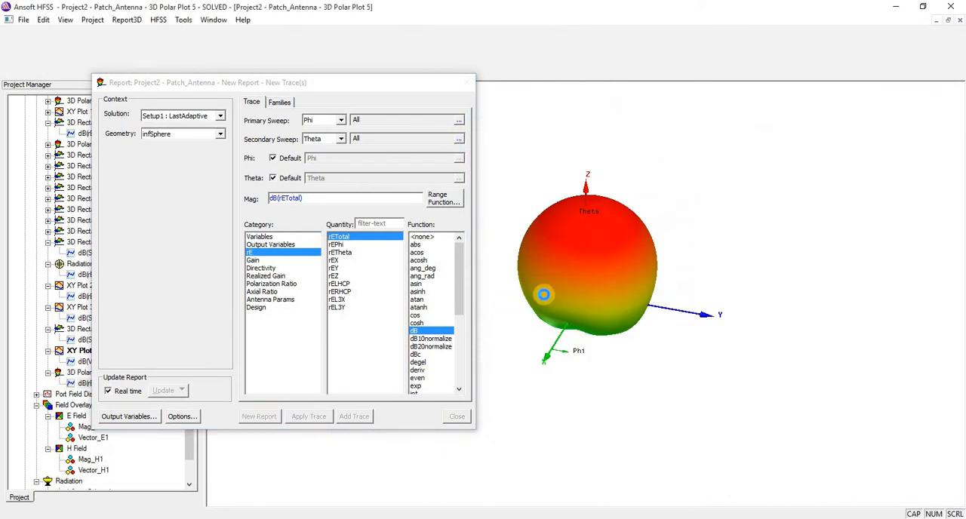
Step: Create another 3D polar plot of dB(rETotal) with the Phi sweep limited to 90deg and Theta over all values
click(459, 123)
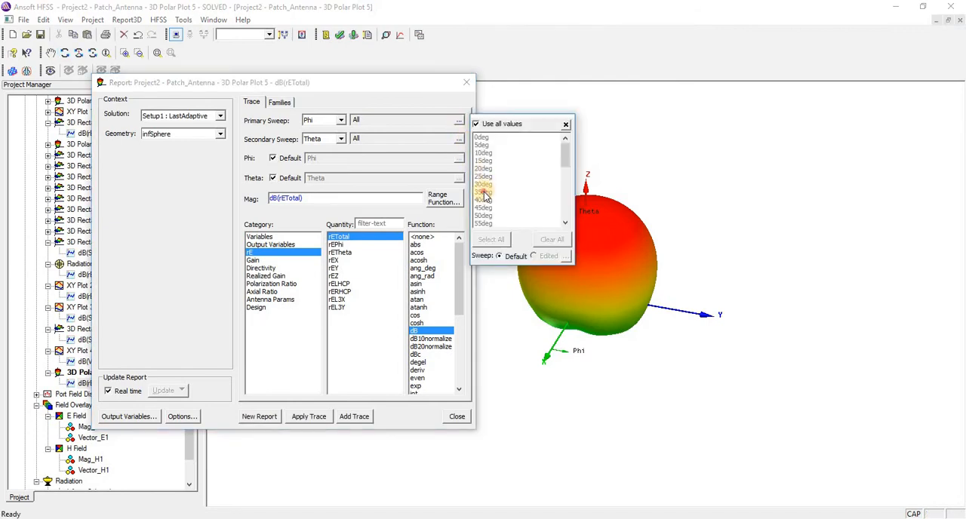
click(483, 193)
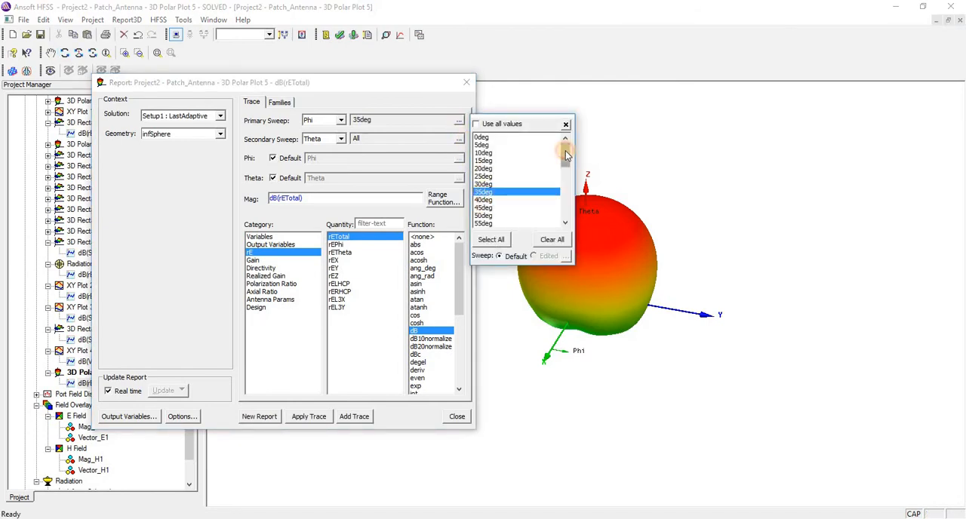
drag(566, 154, 510, 185)
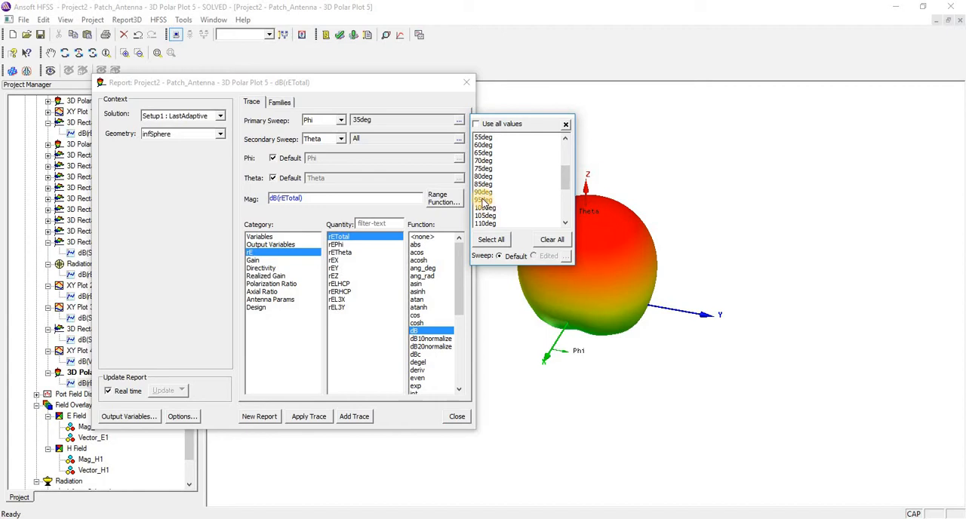
click(483, 193)
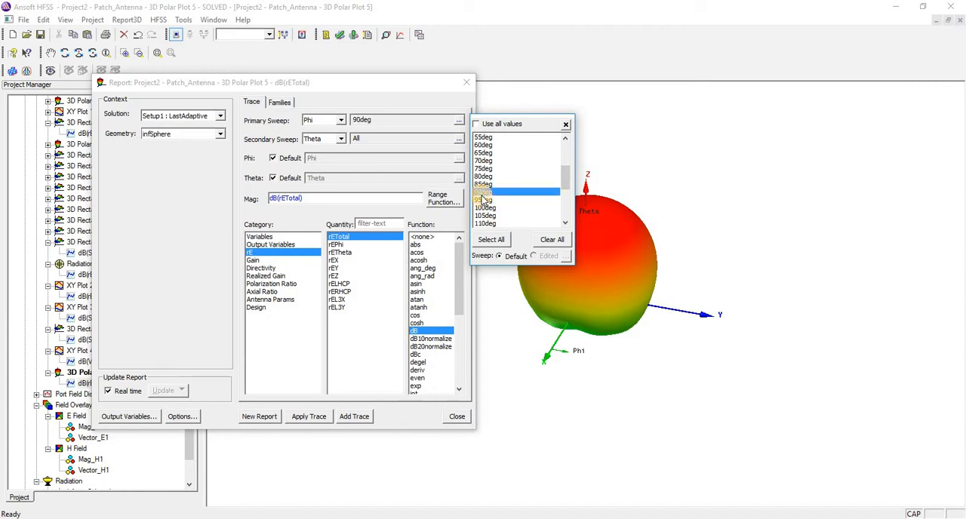
click(458, 140)
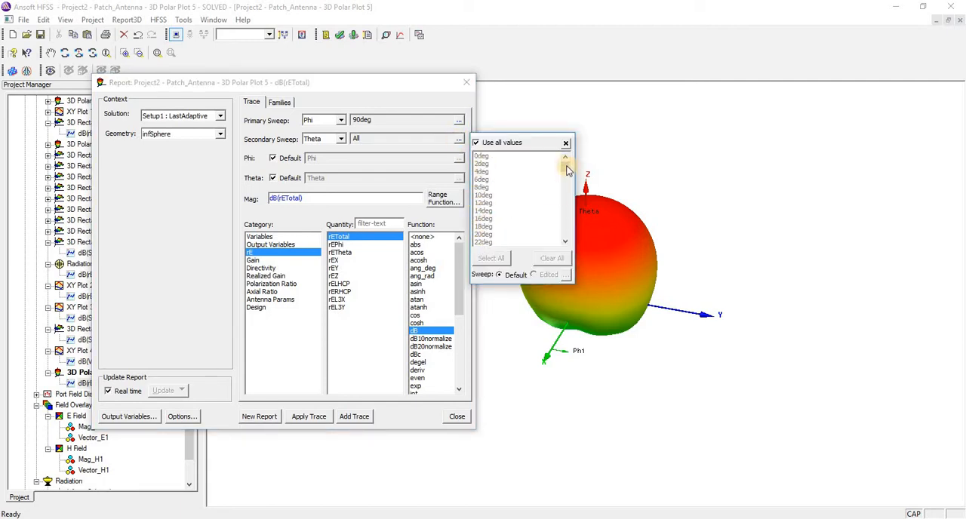
drag(567, 167, 563, 188)
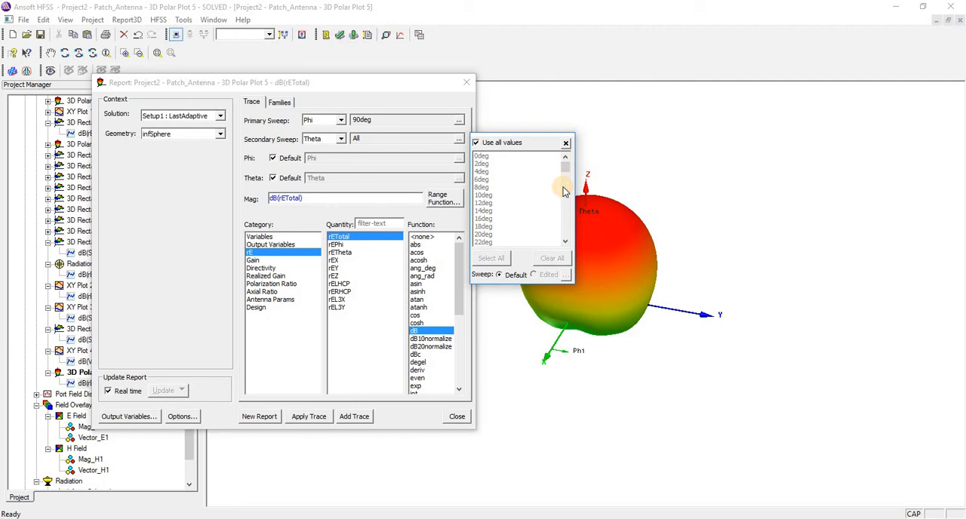
click(398, 157)
click(253, 415)
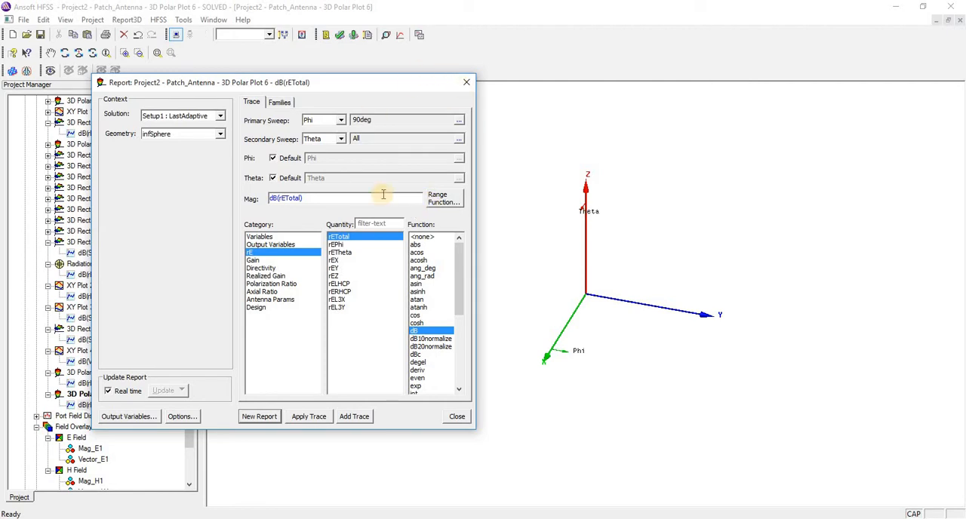
Step: Select every Phi angle for the primary sweep, generate a new 3D polar plot of dB(rETotal), and close the report dialog
click(458, 120)
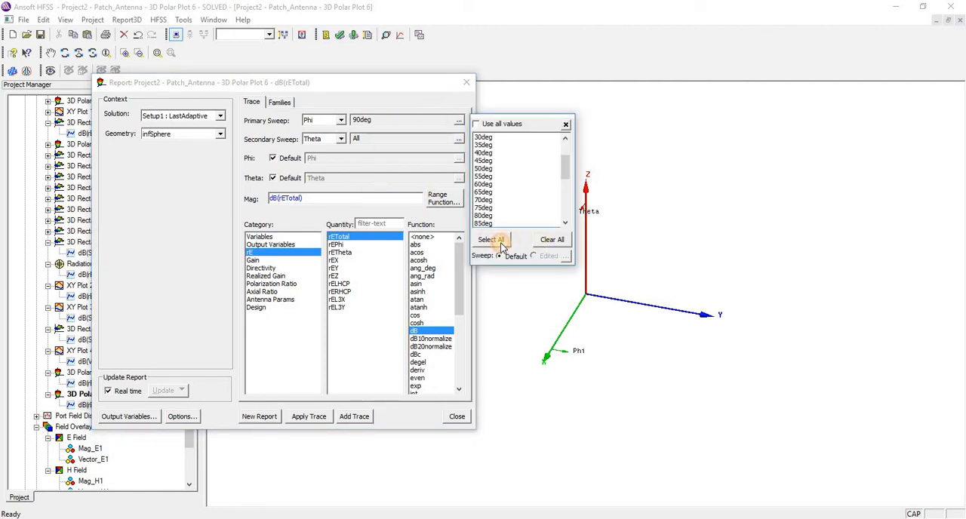
click(500, 246)
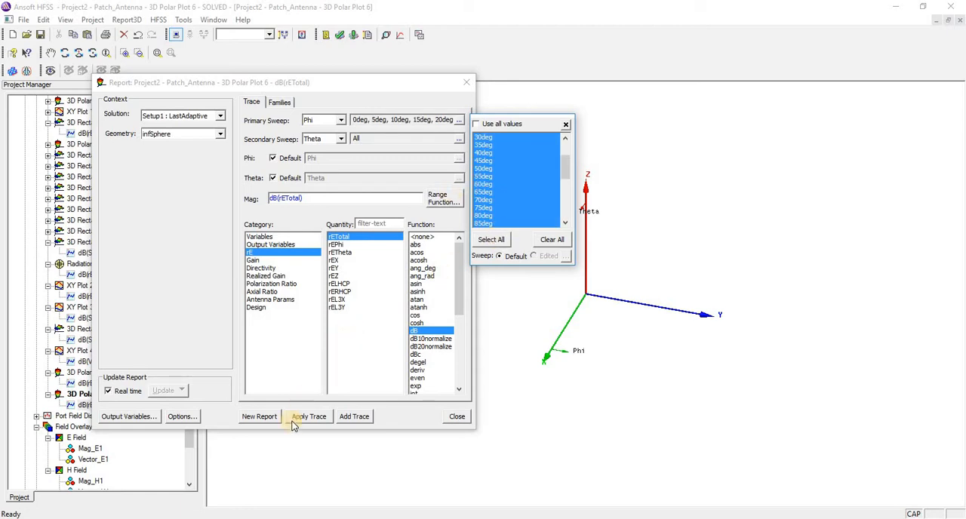
click(266, 415)
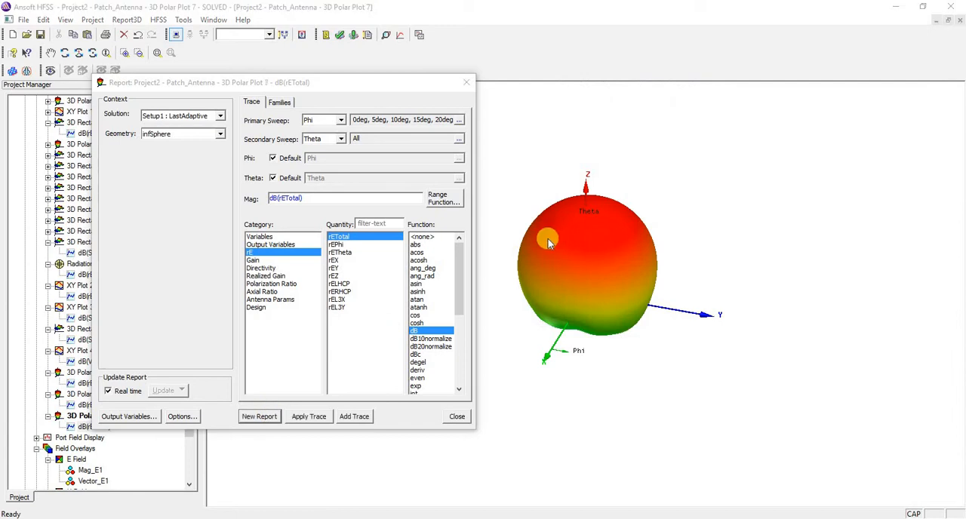
click(468, 83)
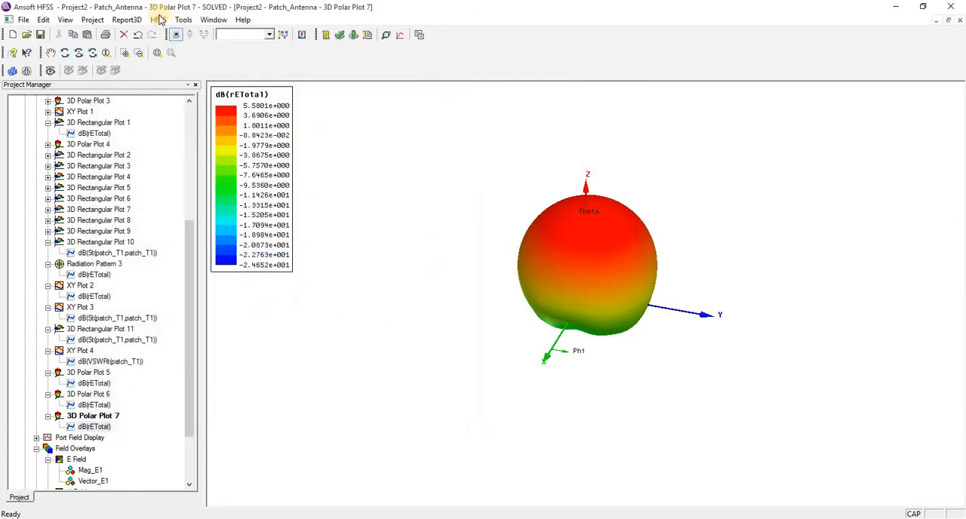
Step: Create a 3D rectangular far fields plot of rETotal in dB over all Theta and Phi values
click(158, 19)
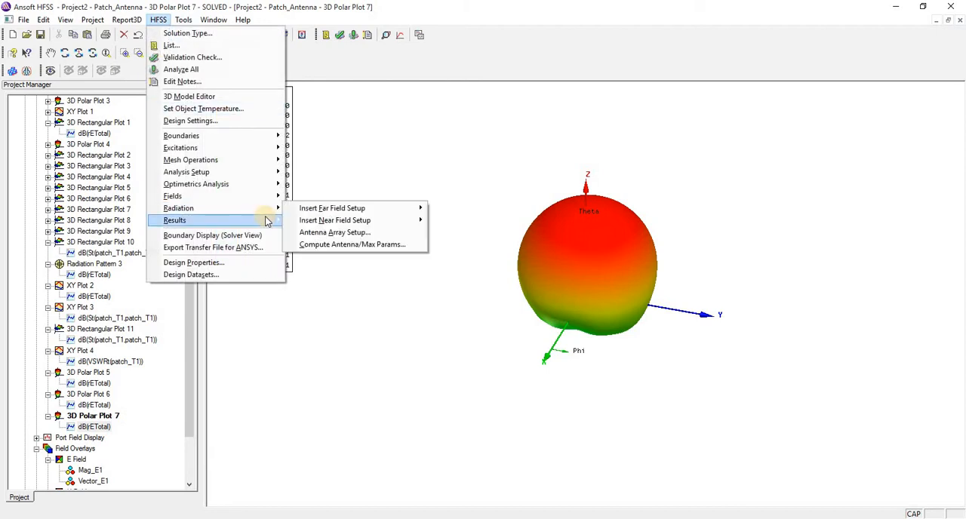
mouse_move(264, 219)
mouse_move(371, 258)
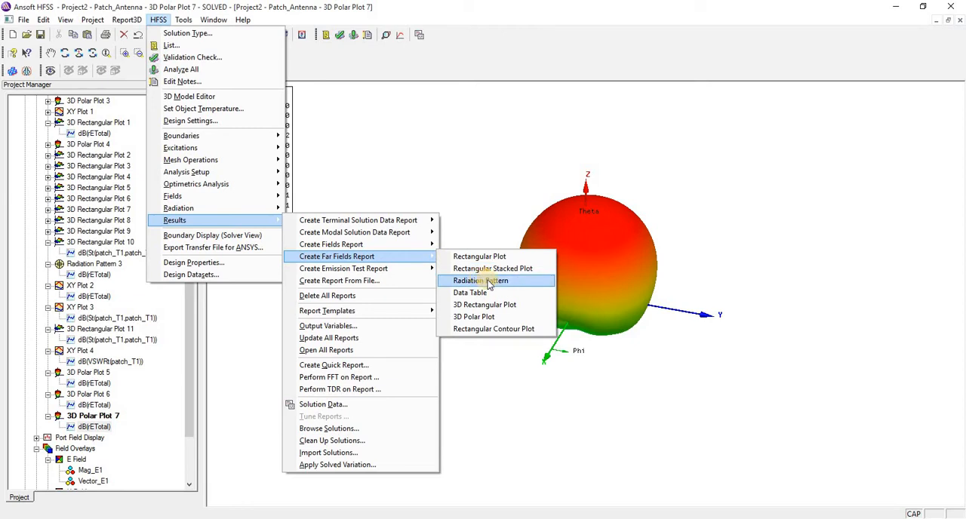
click(503, 306)
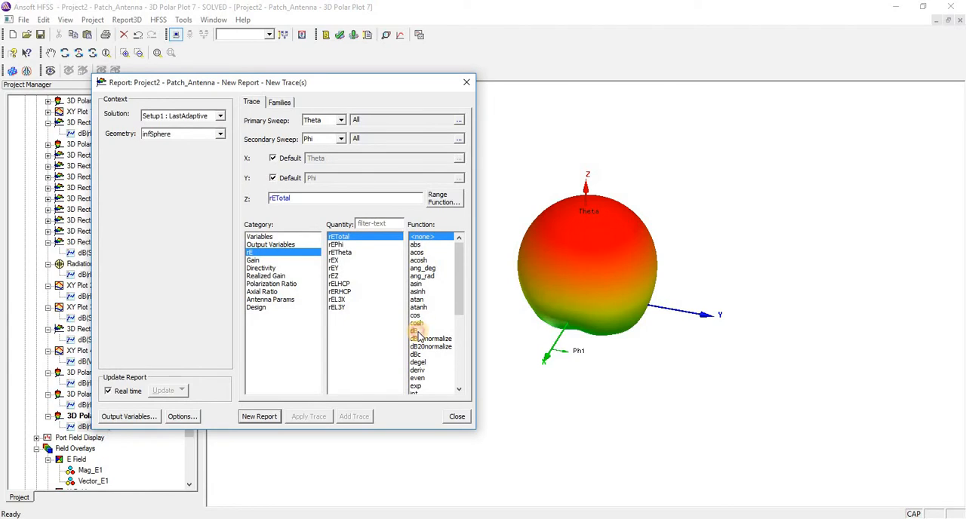
click(417, 332)
click(259, 417)
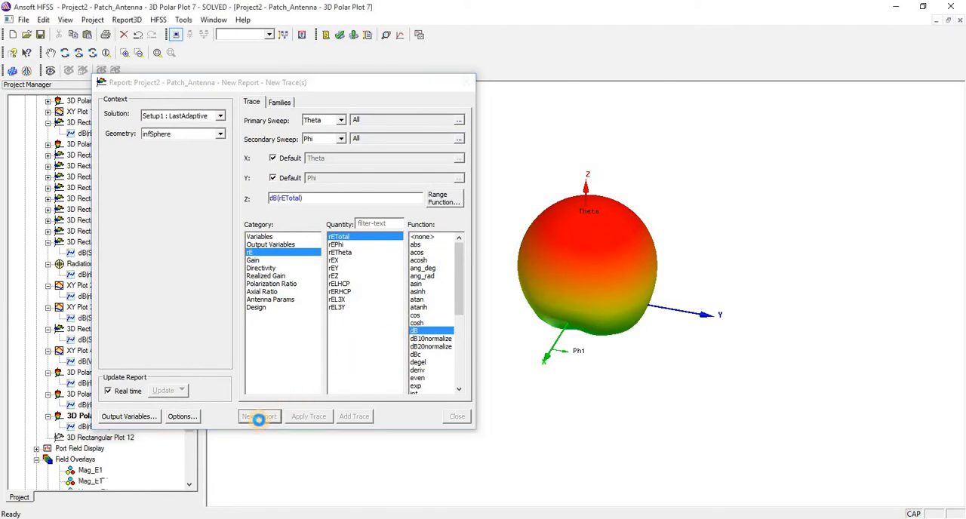
click(466, 82)
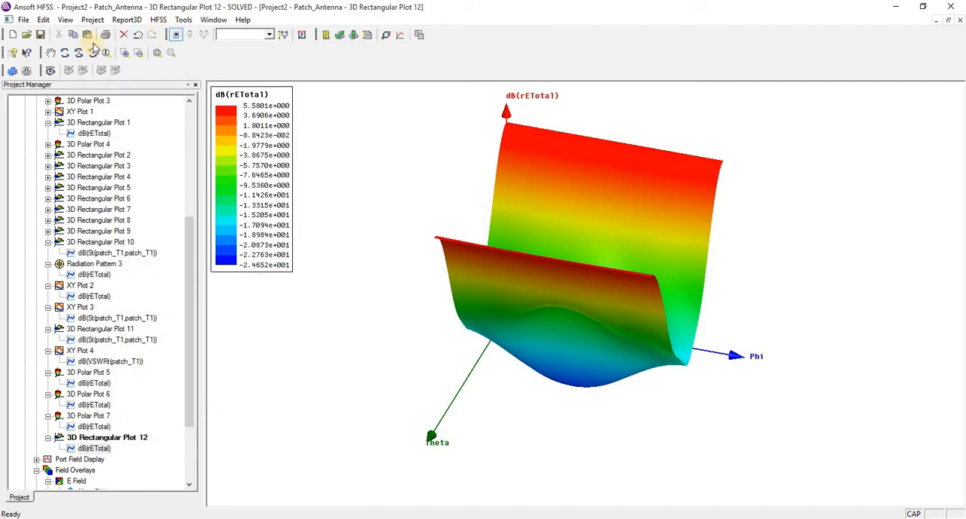
Step: Undo and redo the creation of the 3D rectangular far fields plot, and rotate it to examine the surface's shape
click(138, 35)
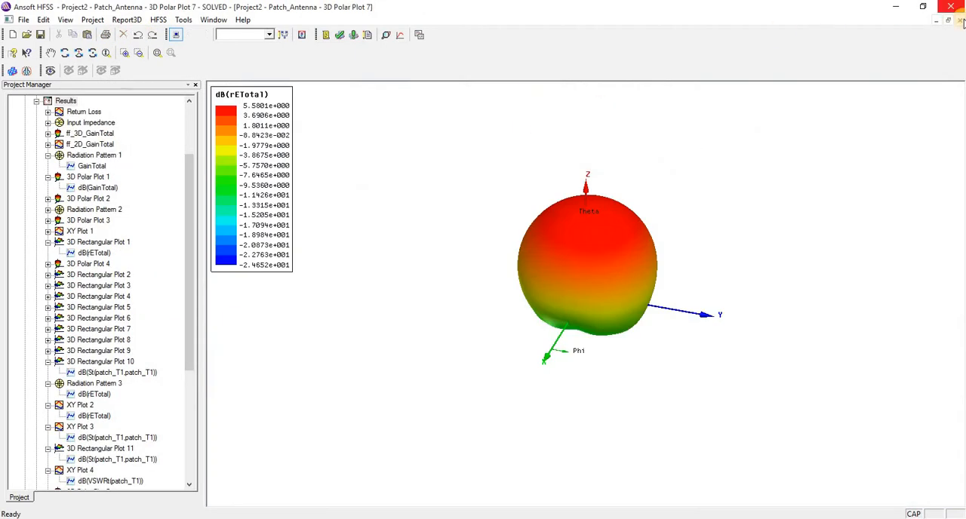
click(151, 37)
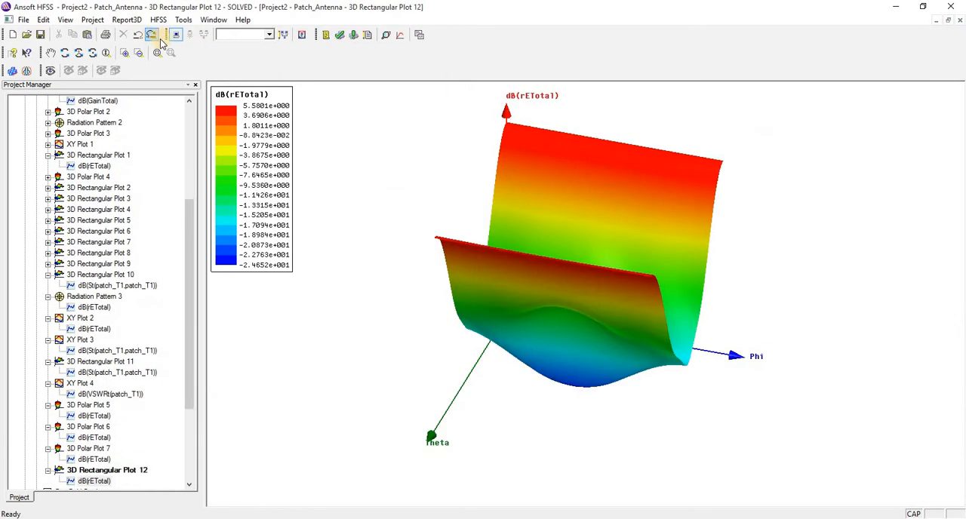
click(66, 54)
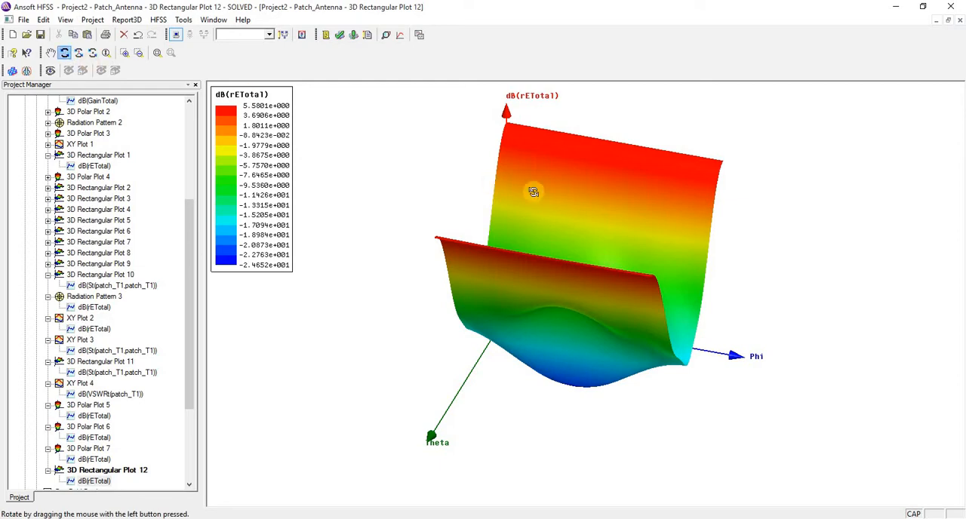
drag(491, 159, 459, 130)
right_click(455, 130)
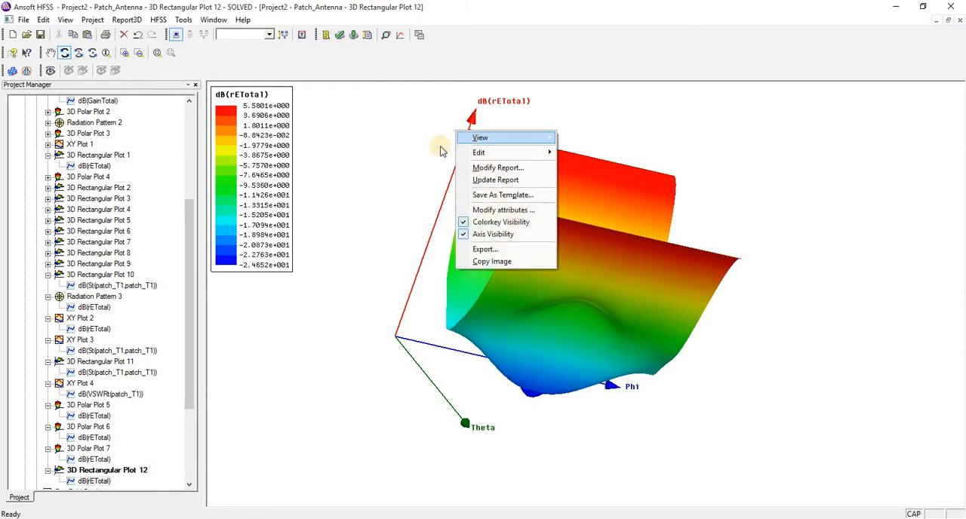
Step: Create a far fields radiation pattern of rETotal in dB over all Theta values and close the report dialog
click(159, 19)
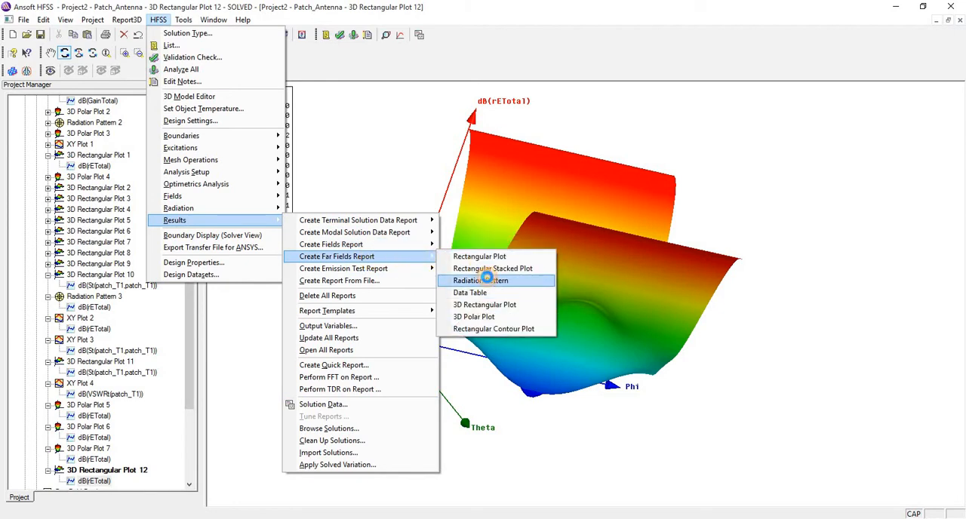
click(486, 278)
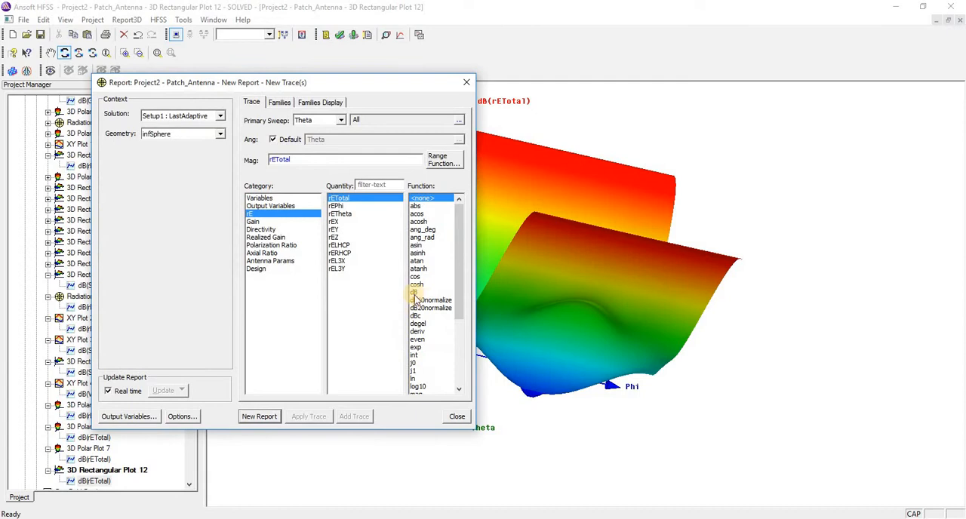
click(413, 292)
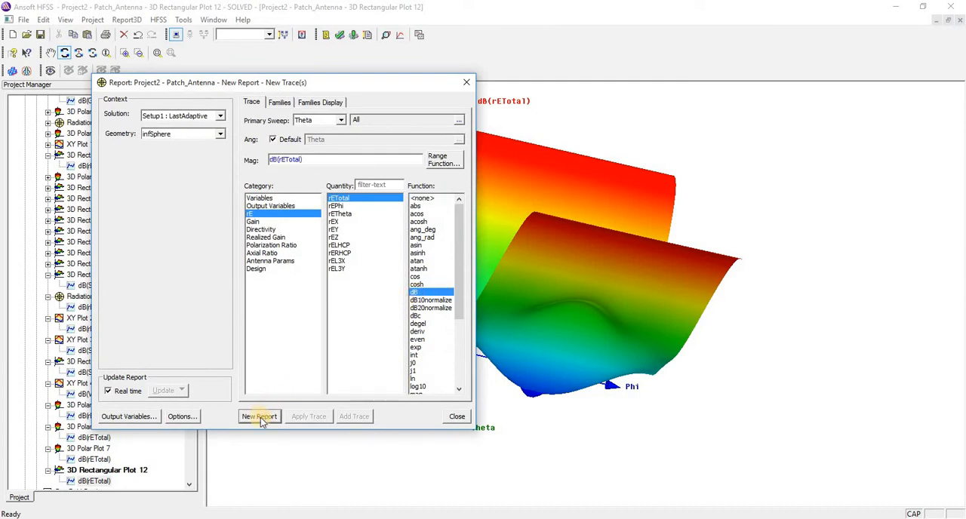
click(259, 416)
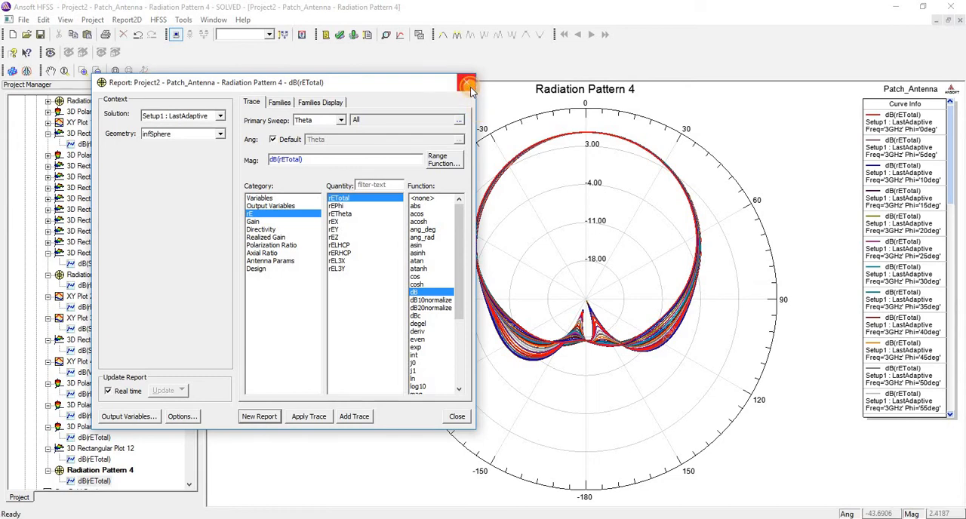
click(467, 83)
Step: Create a far fields rectangular contour plot of DirTotal in dB over all Theta and Phi values, and select one of its contours
click(159, 19)
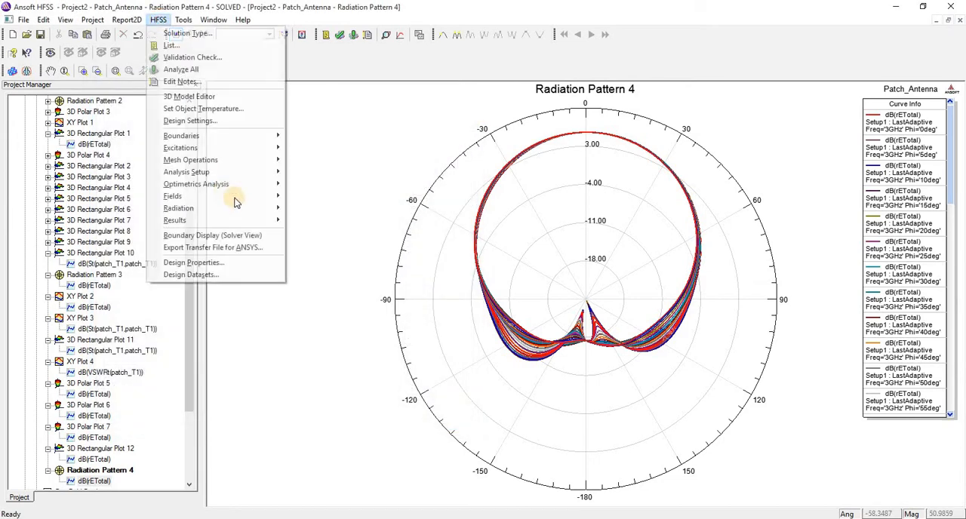
mouse_move(274, 220)
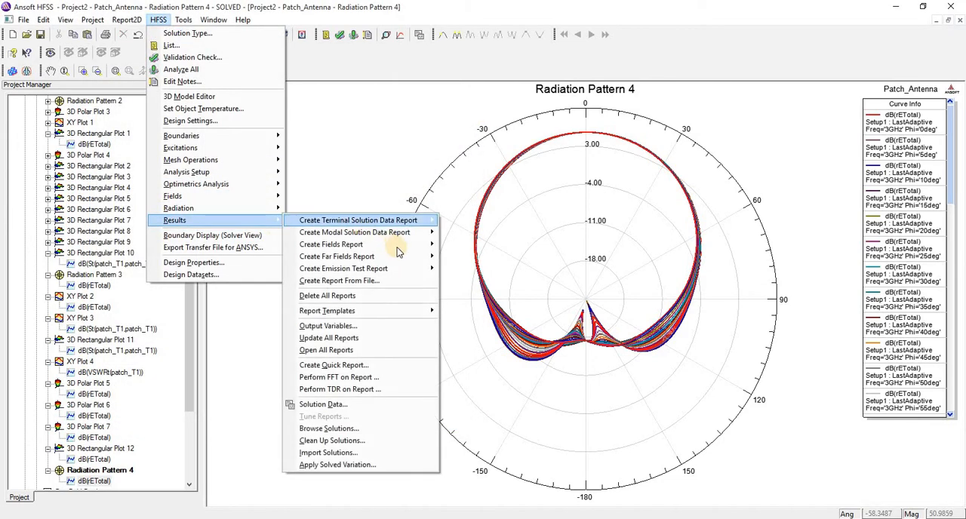
mouse_move(419, 257)
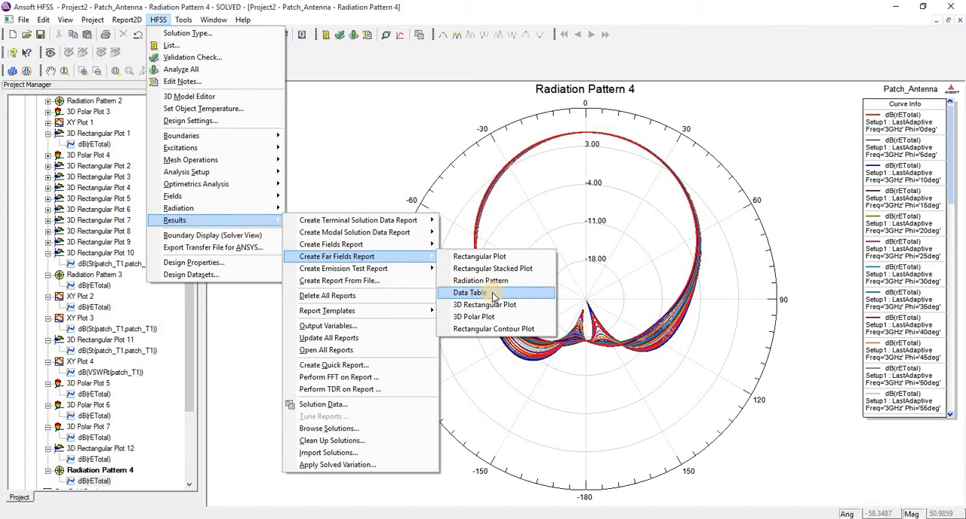
click(502, 329)
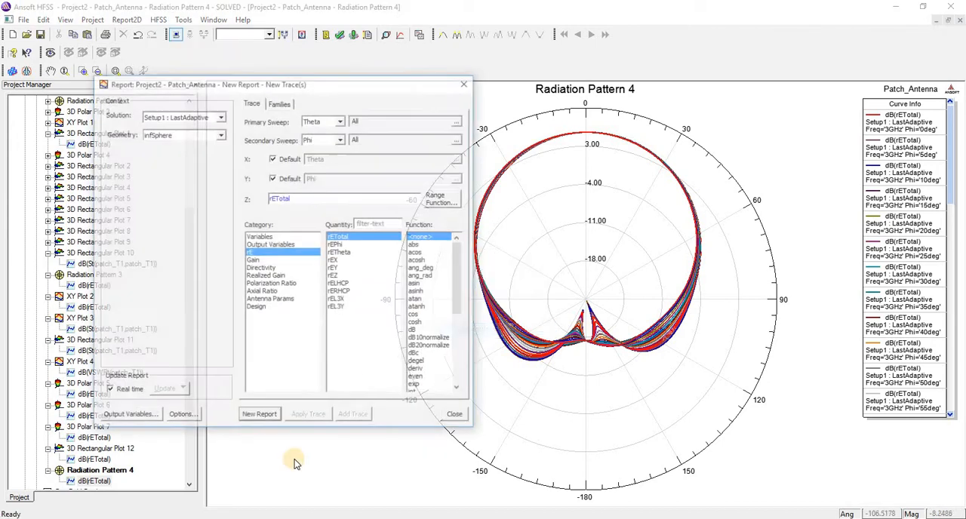
click(257, 268)
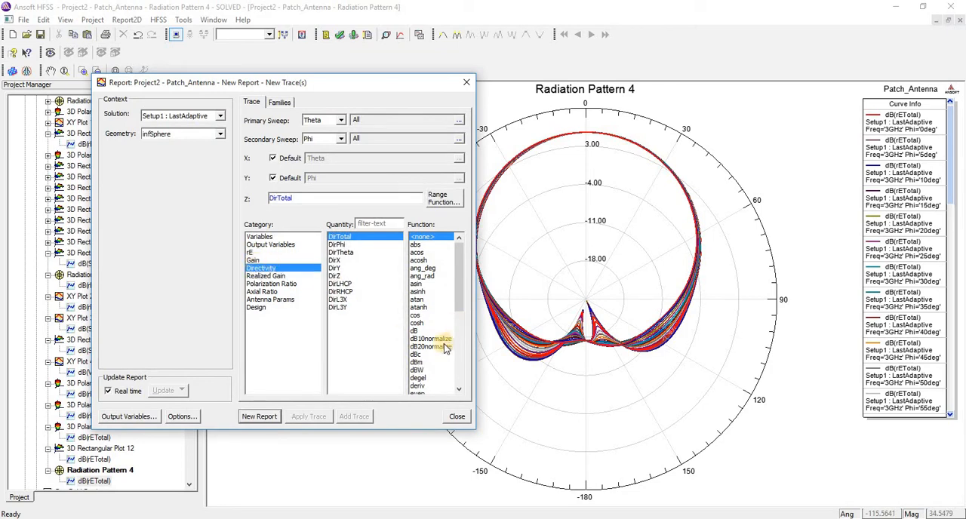
click(415, 331)
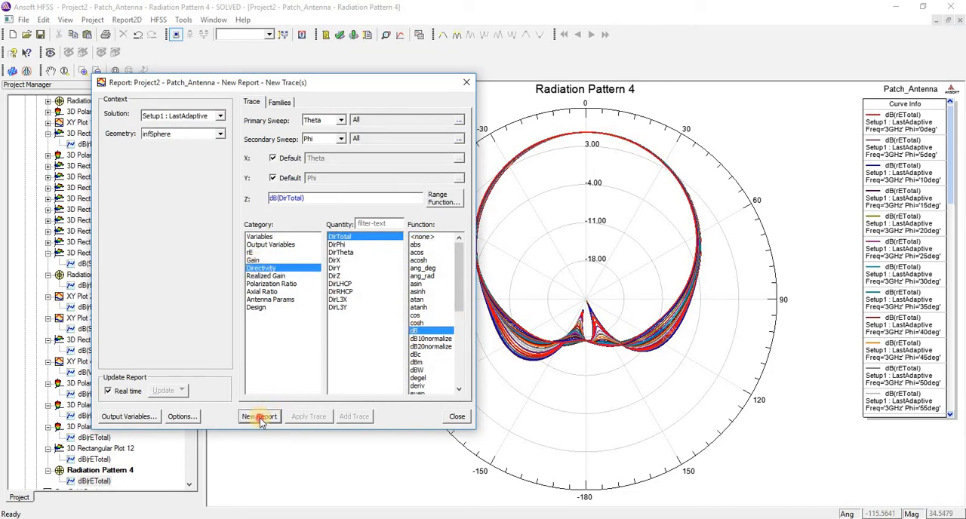
click(259, 416)
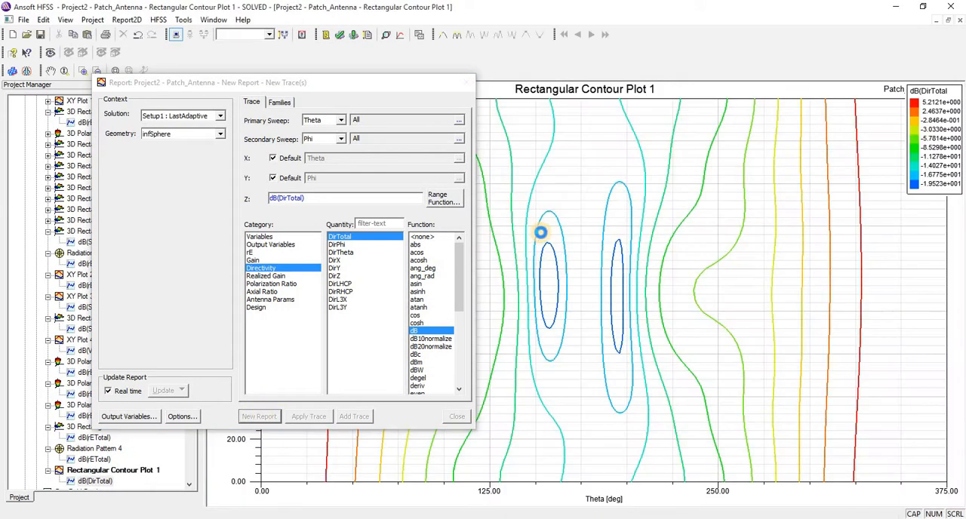
click(466, 82)
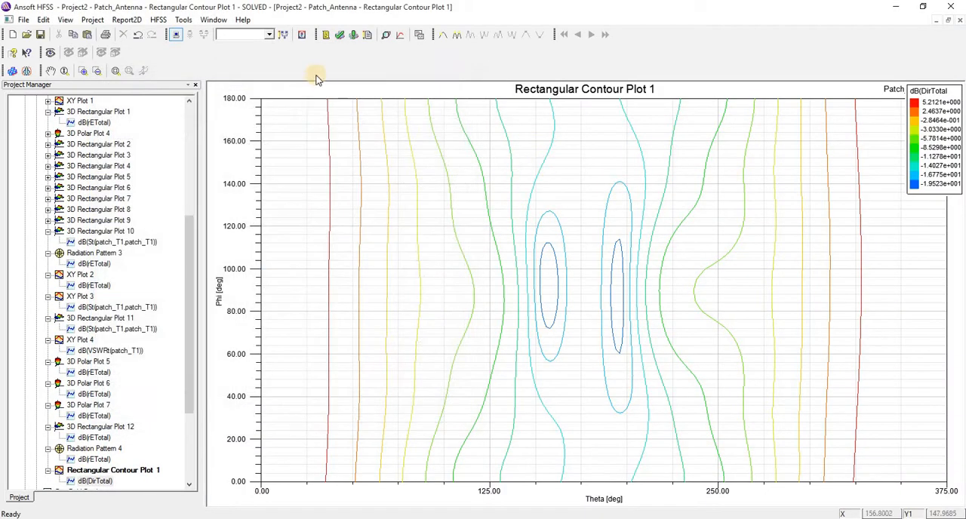
click(382, 130)
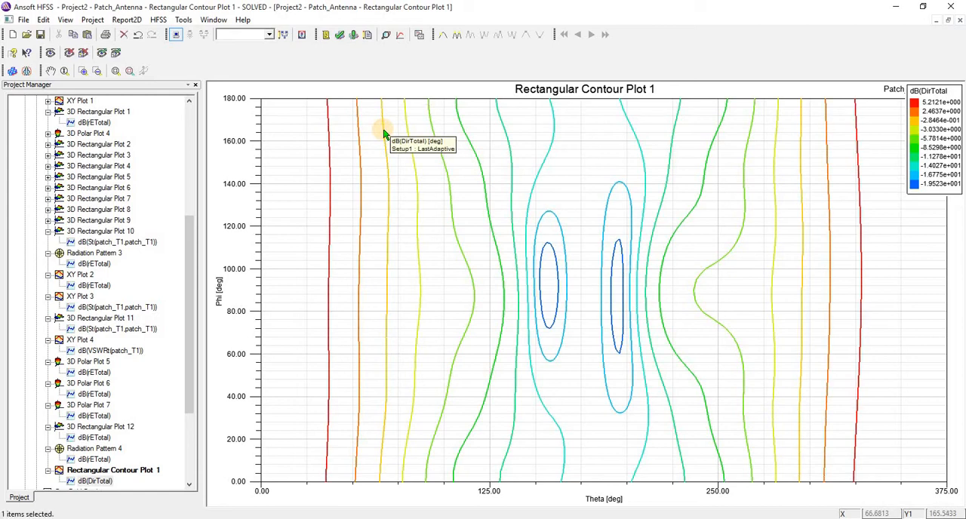
Step: Create a far fields rectangular plot of GainTotal in dB over all Theta values and close the report dialog
click(160, 21)
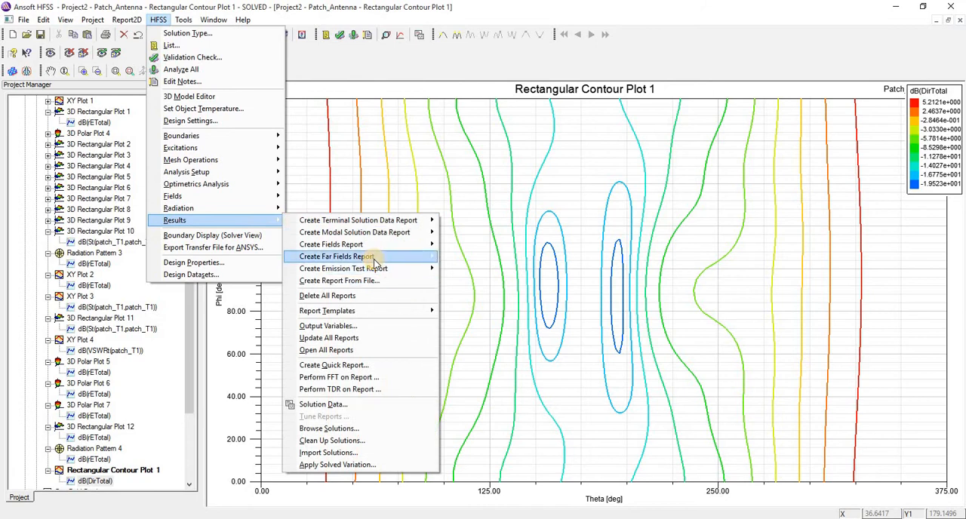
mouse_move(372, 260)
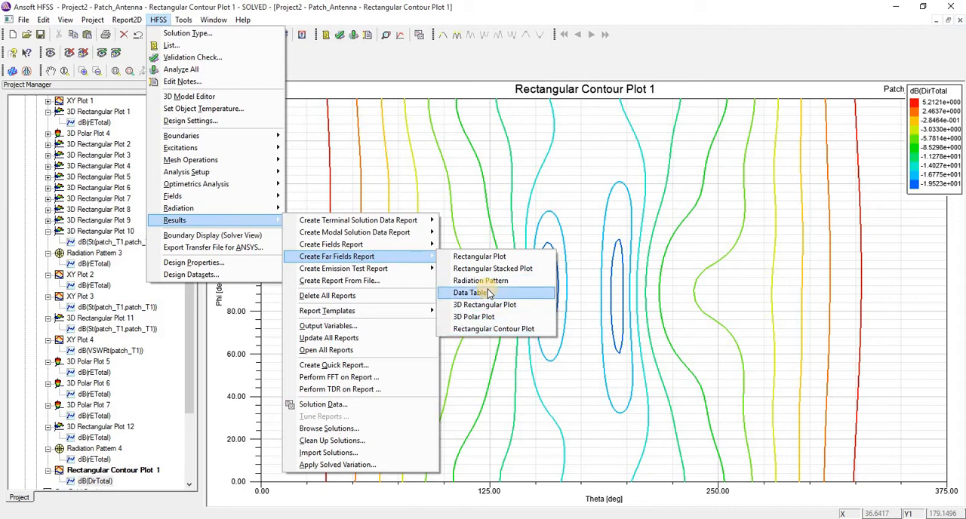
click(482, 256)
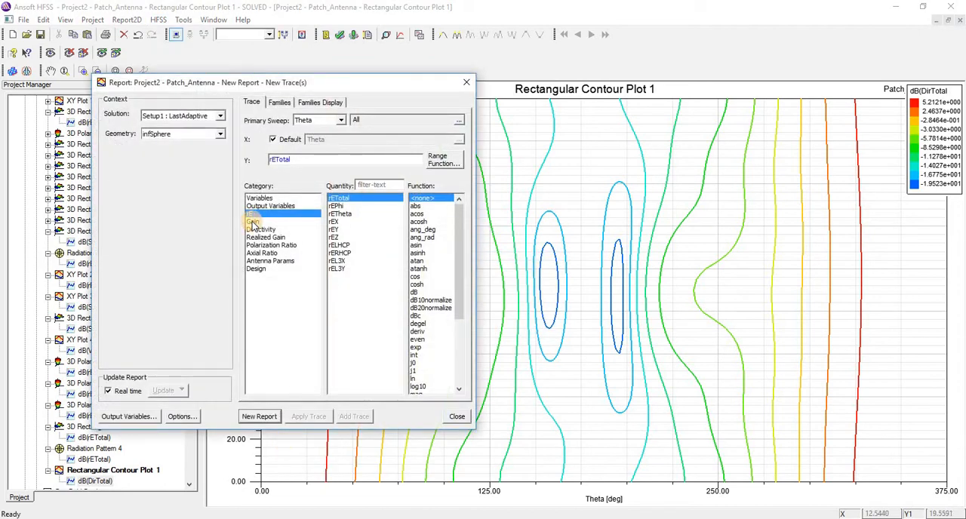
click(253, 221)
click(414, 292)
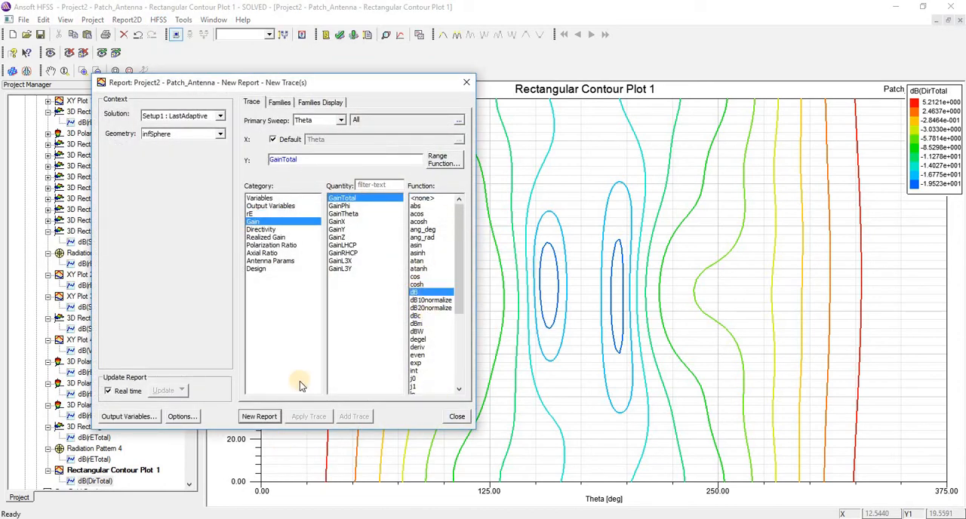
click(263, 416)
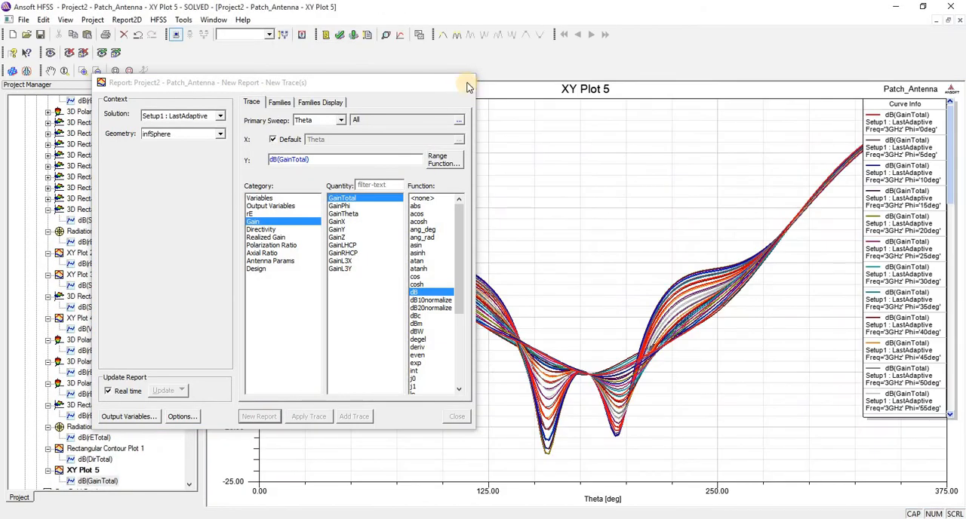
click(466, 83)
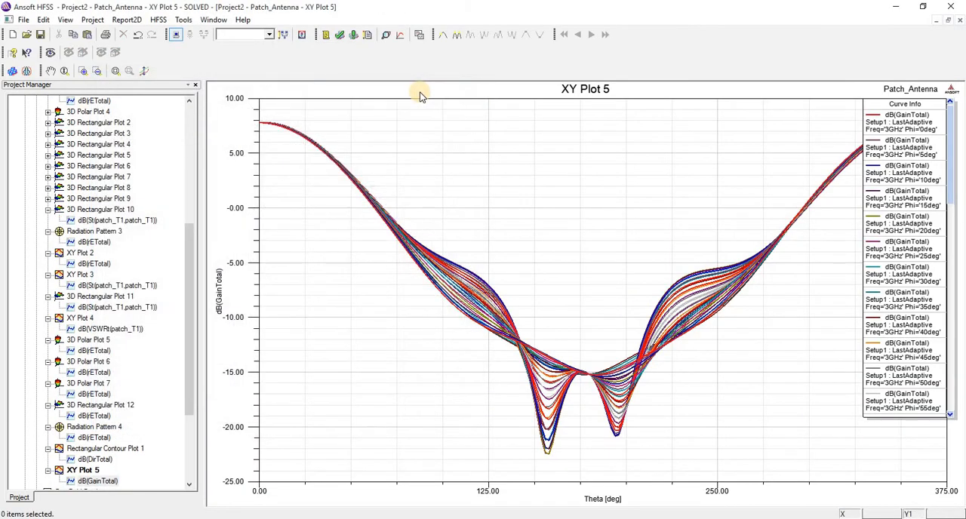
Step: Look through the project's reports and open the Patch_Antenna design in the 3D modeler
scroll(137, 381, down, 4)
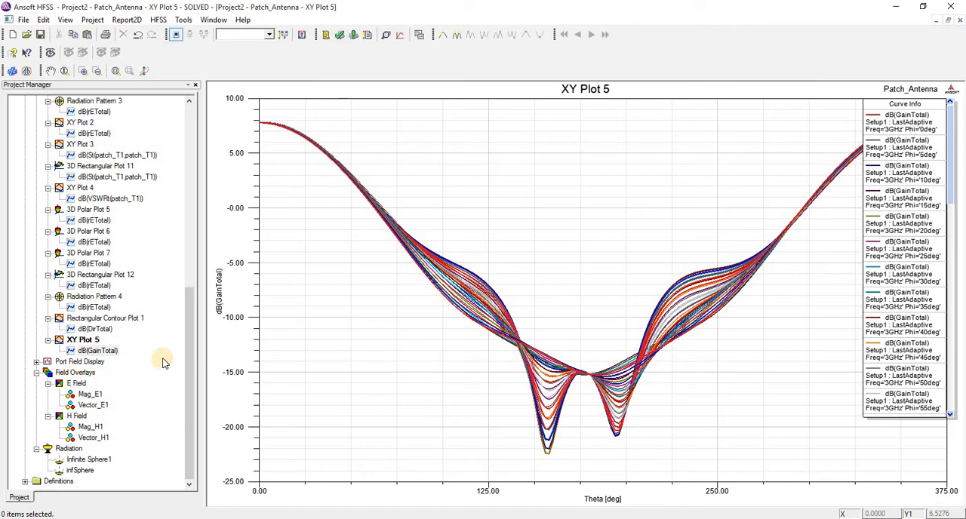
scroll(163, 359, up, 11)
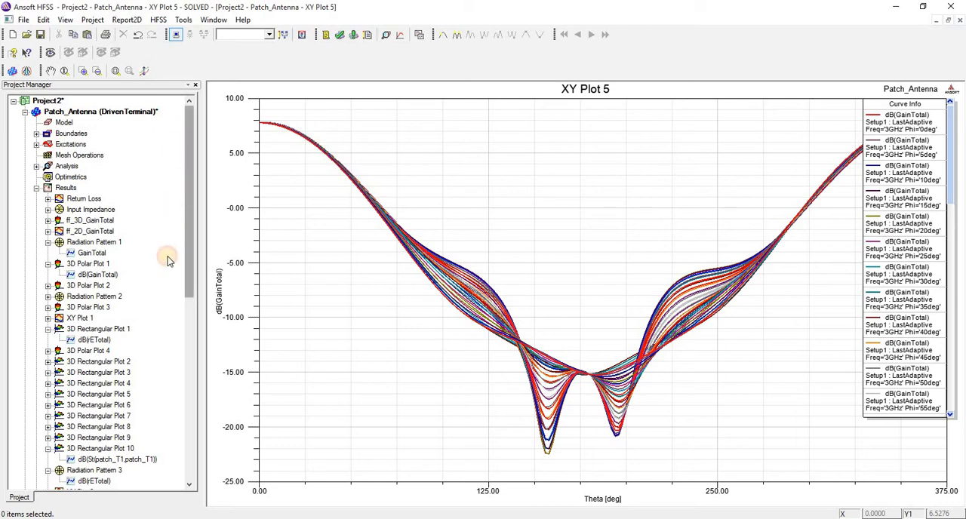
scroll(170, 287, down, 8)
scroll(170, 294, down, 3)
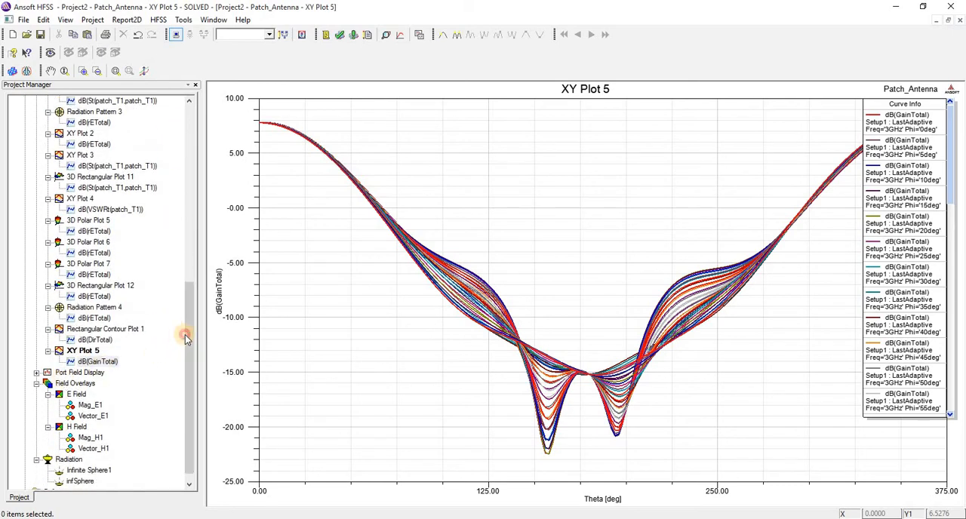
drag(185, 334, 188, 129)
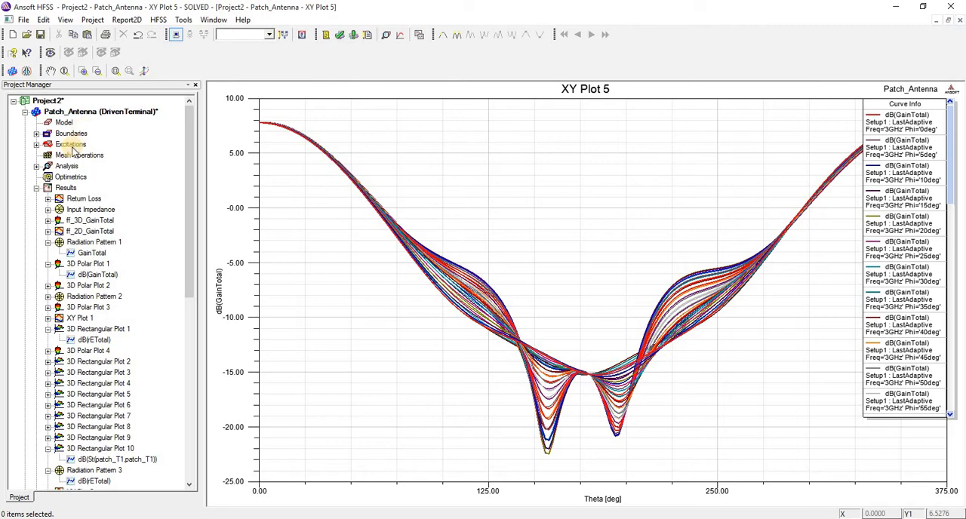
click(64, 123)
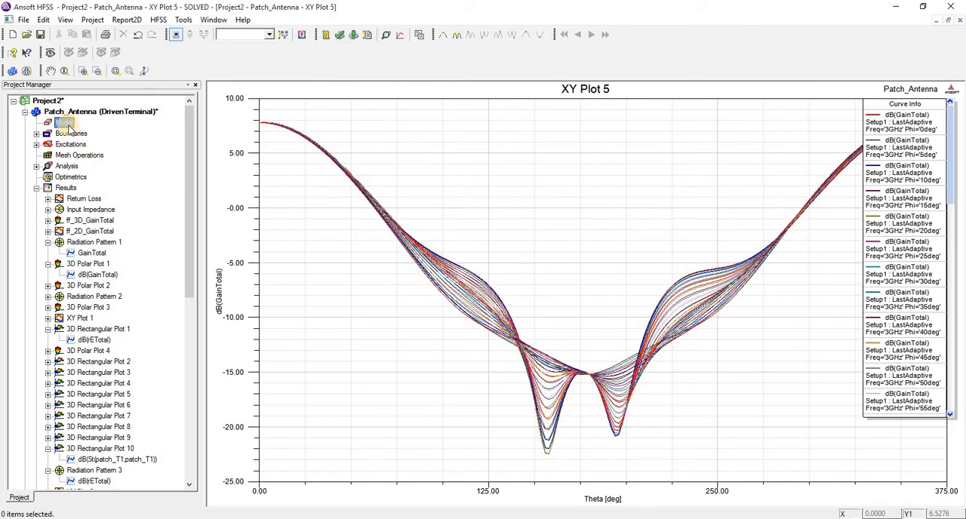
click(64, 112)
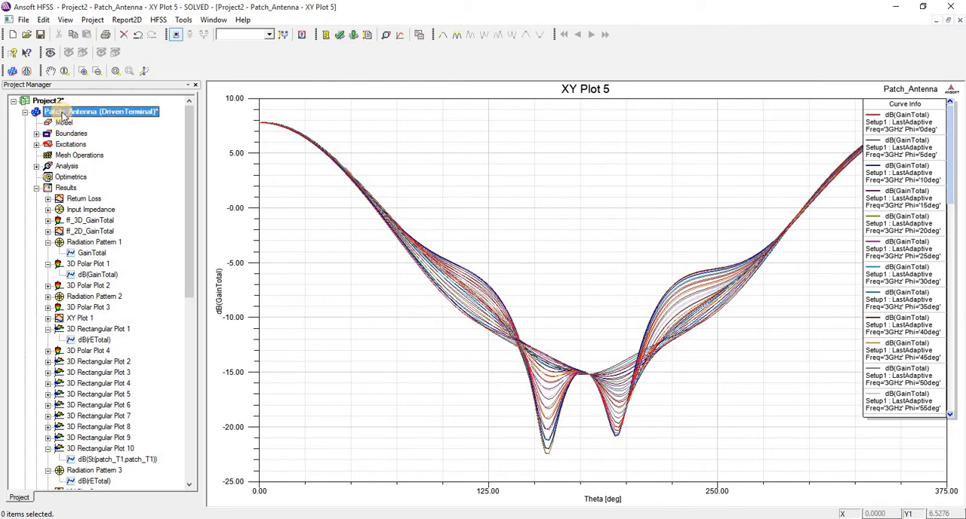
double_click(65, 113)
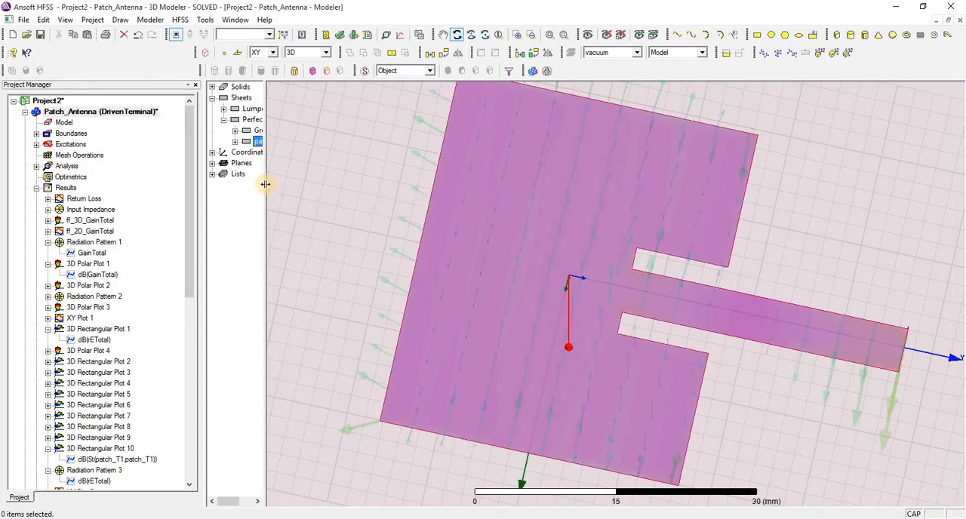
Step: Widen the model tree, leave the rotate mode and select the patch sheet under Perfect E
drag(277, 184, 293, 151)
right_click(317, 141)
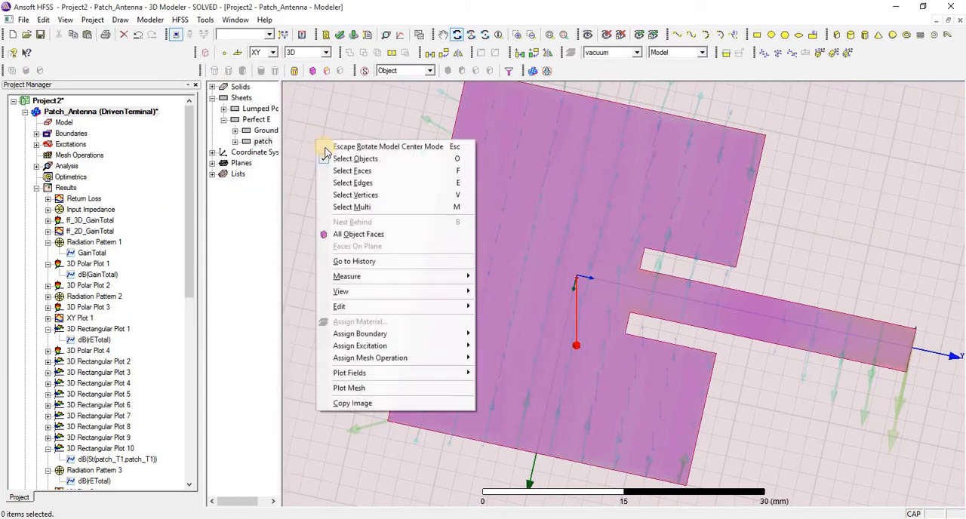
click(323, 146)
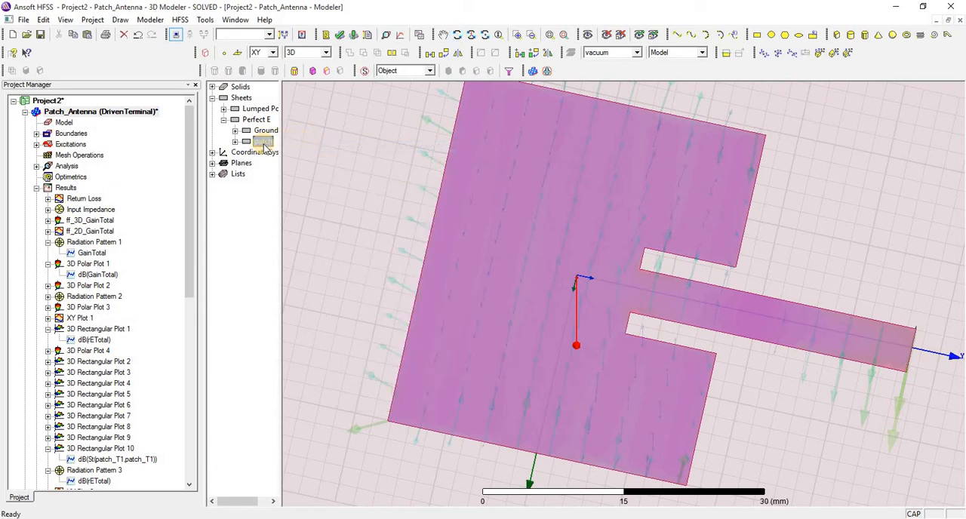
click(264, 143)
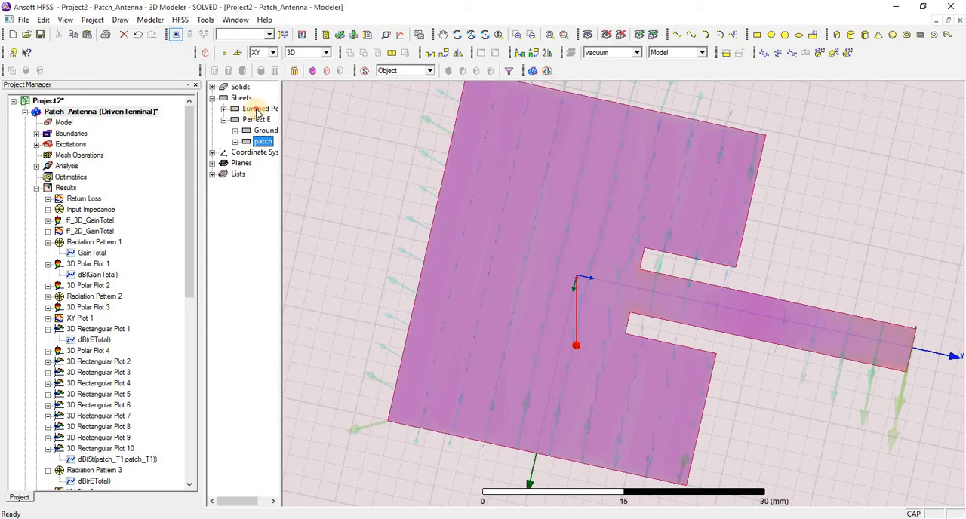
click(257, 109)
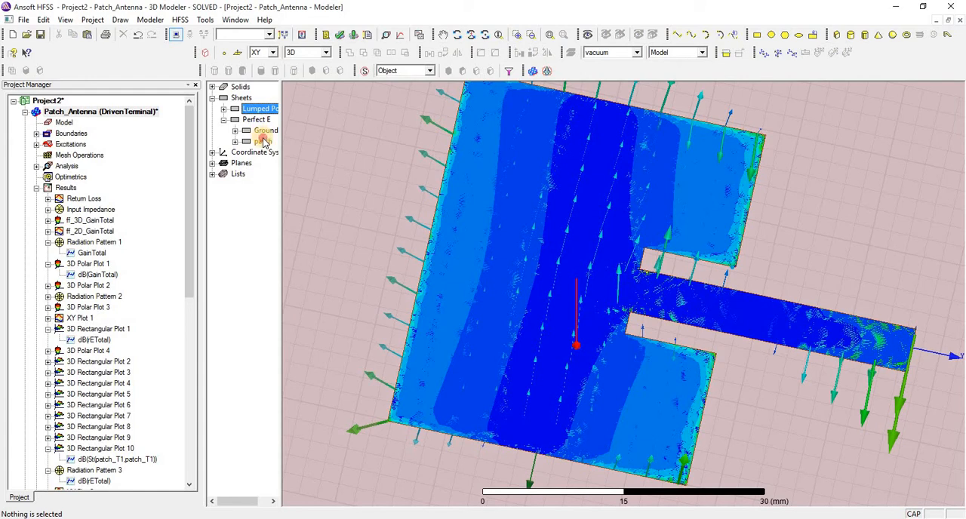
click(264, 141)
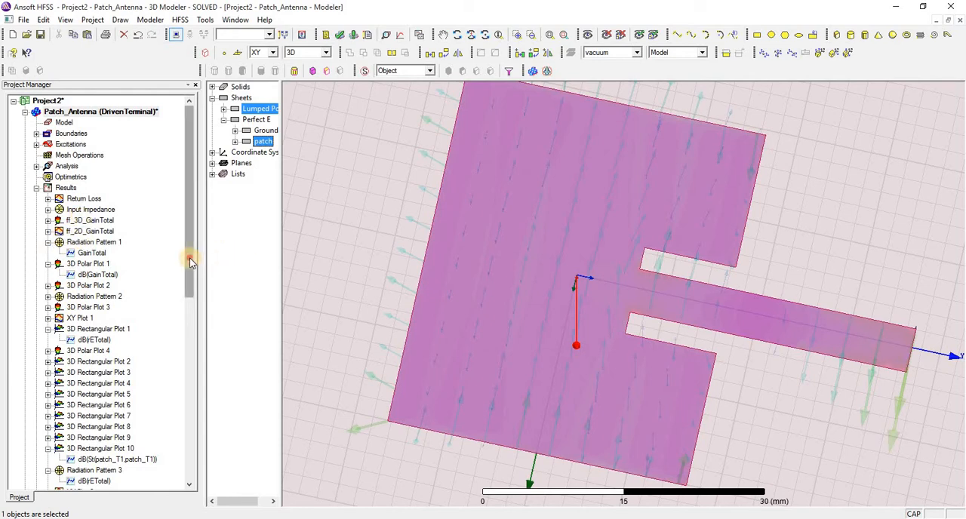
Step: Create a Mag_E field plot on the patch sheet from the Setup1 LastAdaptive solution at 3GHz and 0deg phase
scroll(180, 423, down, 11)
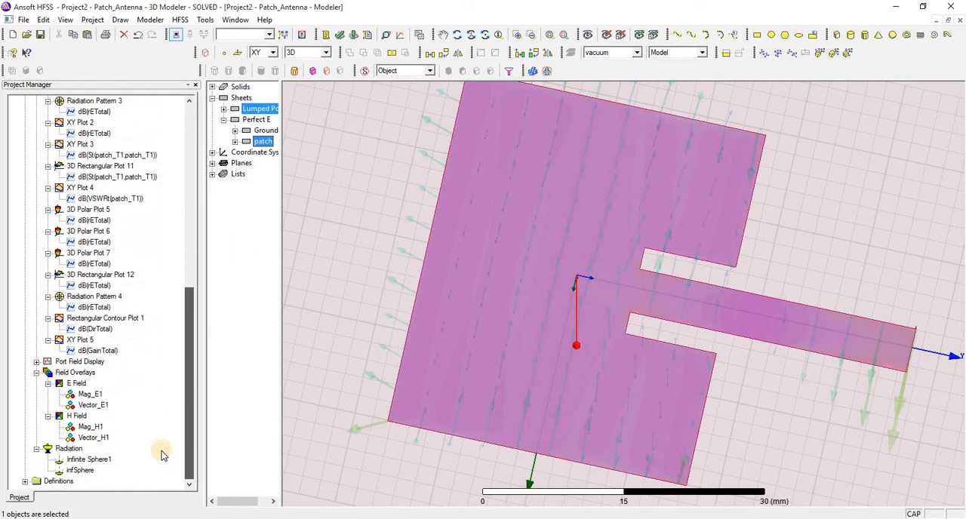
right_click(74, 373)
mouse_move(207, 198)
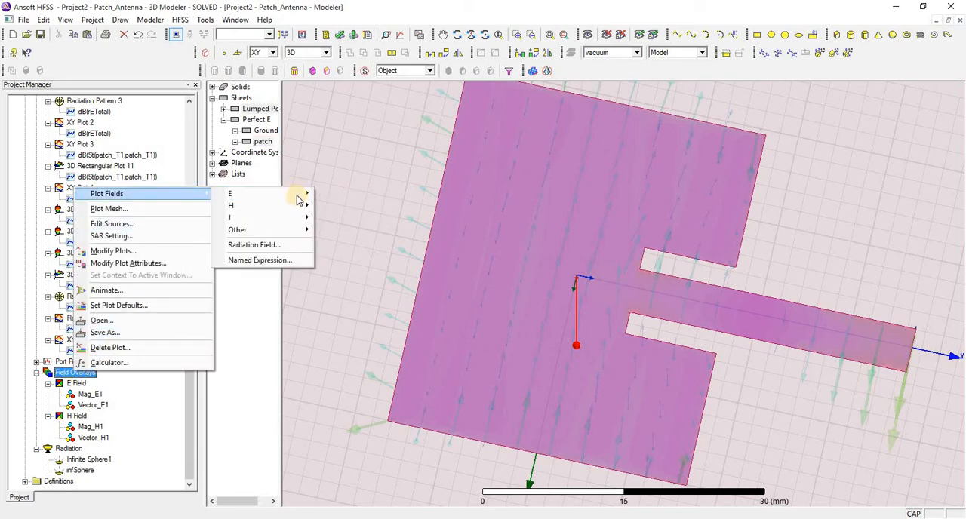
mouse_move(302, 194)
click(337, 196)
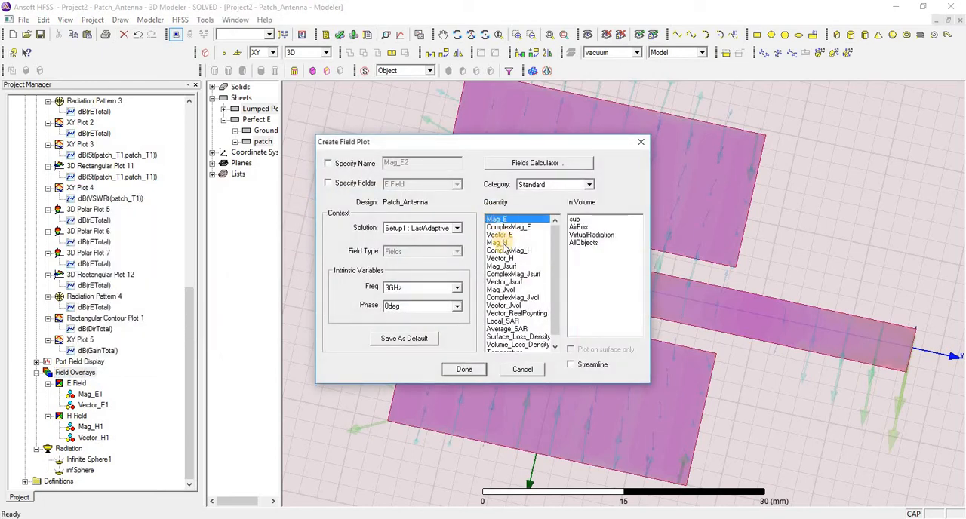
click(501, 235)
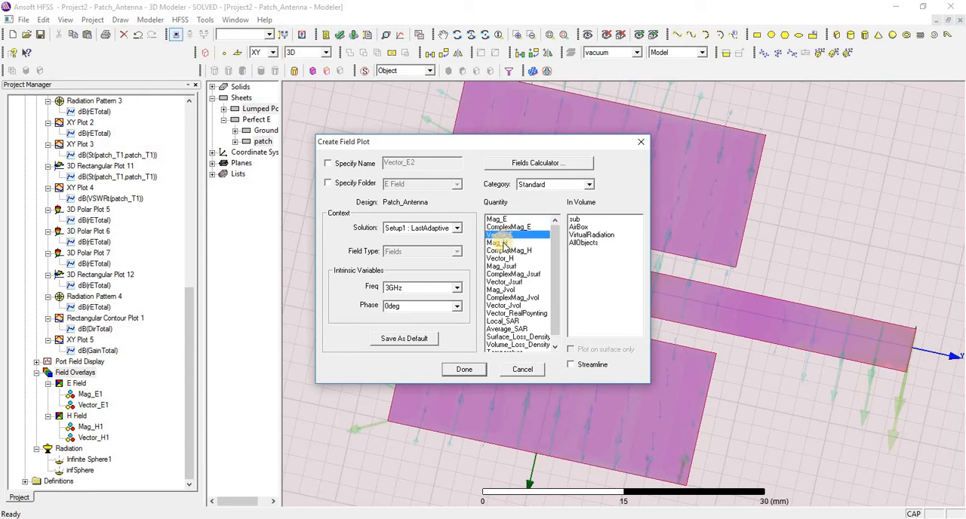
click(501, 243)
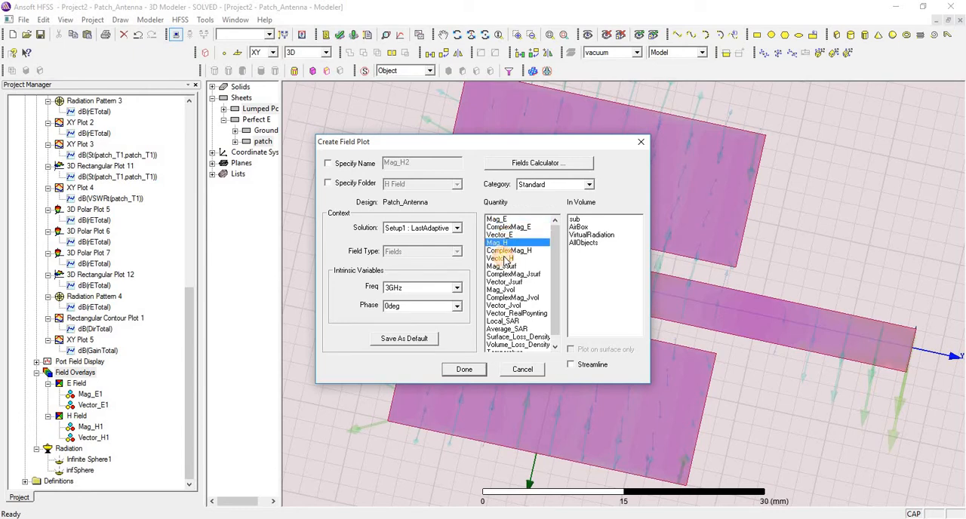
click(501, 258)
click(505, 219)
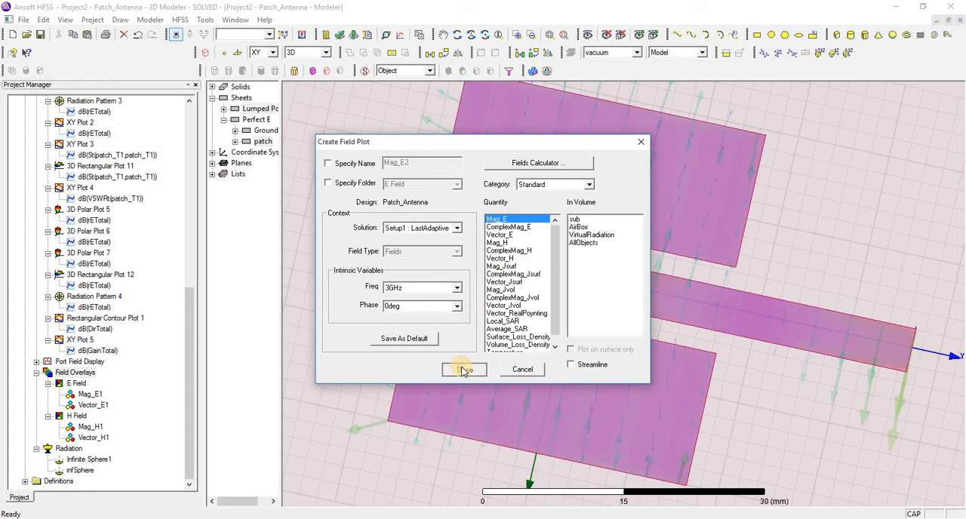
click(464, 369)
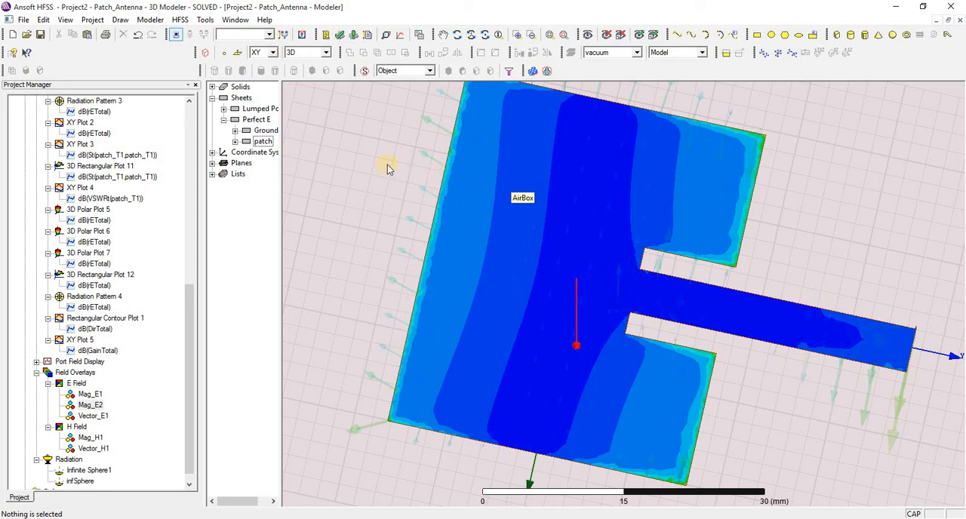
right_click(79, 377)
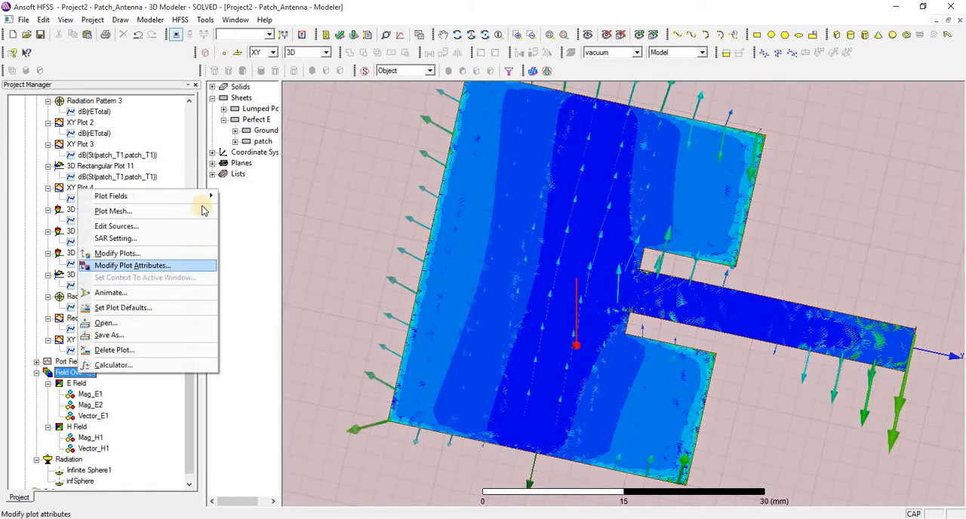
mouse_move(230, 202)
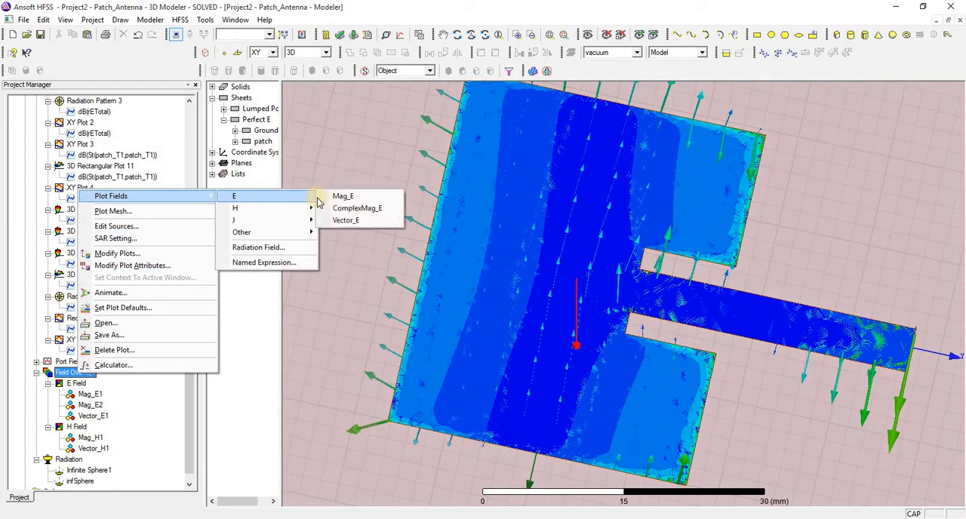
click(344, 221)
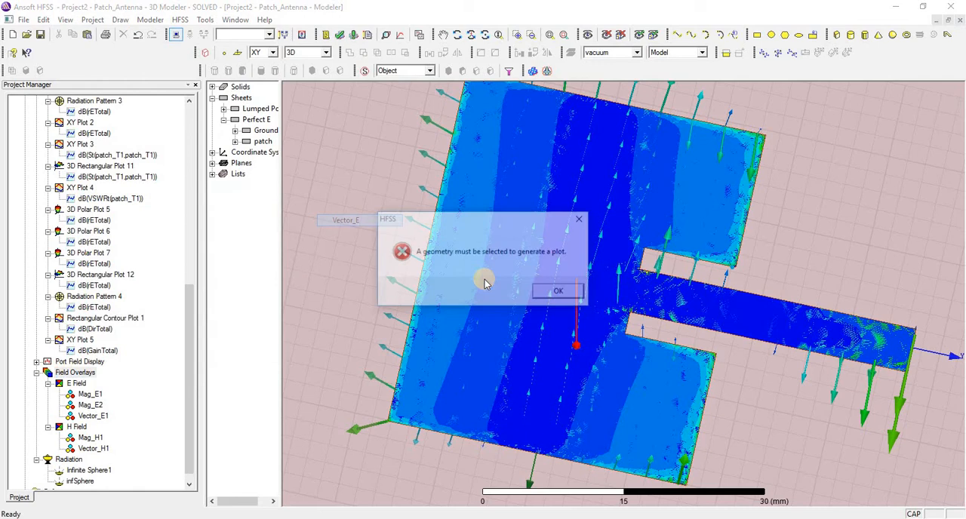
click(552, 291)
Step: Select the patch sheet and create a Vector_E field plot on it at 3GHz and 0deg phase
click(258, 142)
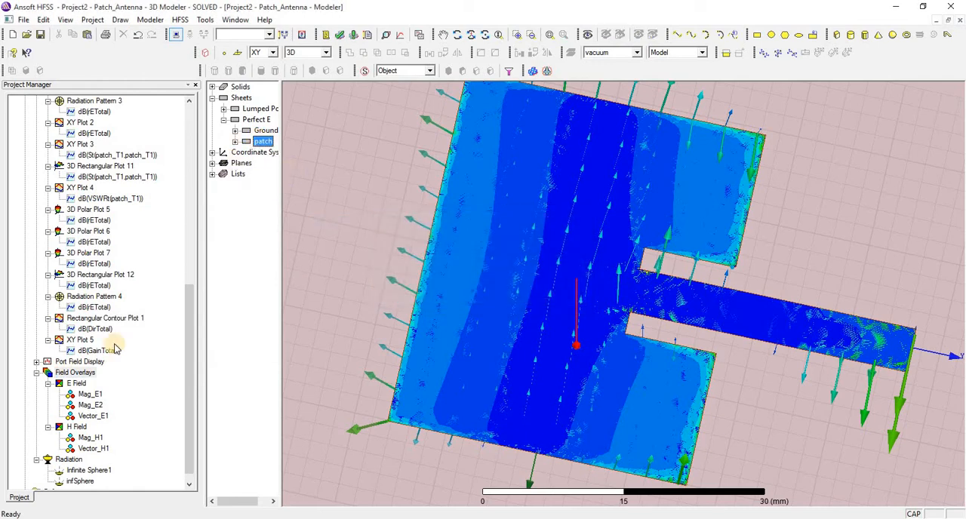
click(81, 373)
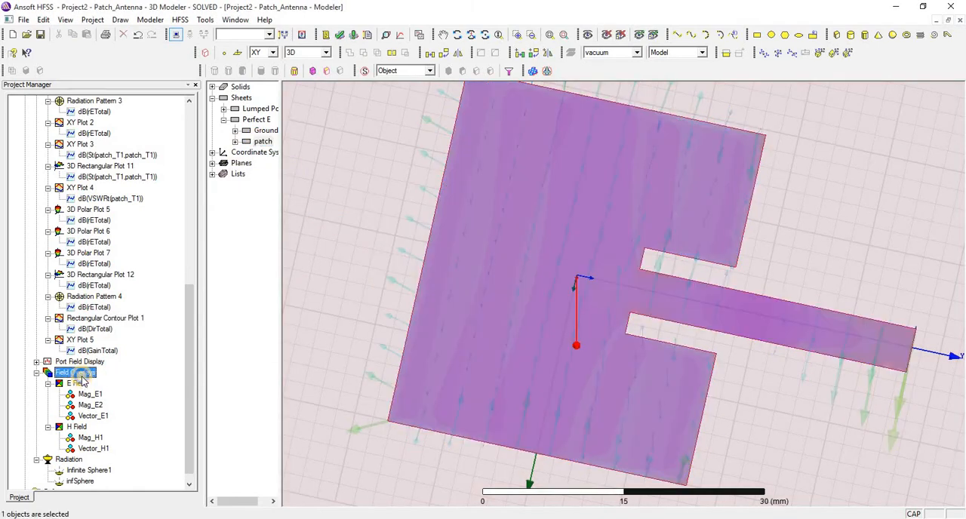
right_click(82, 373)
mouse_move(215, 203)
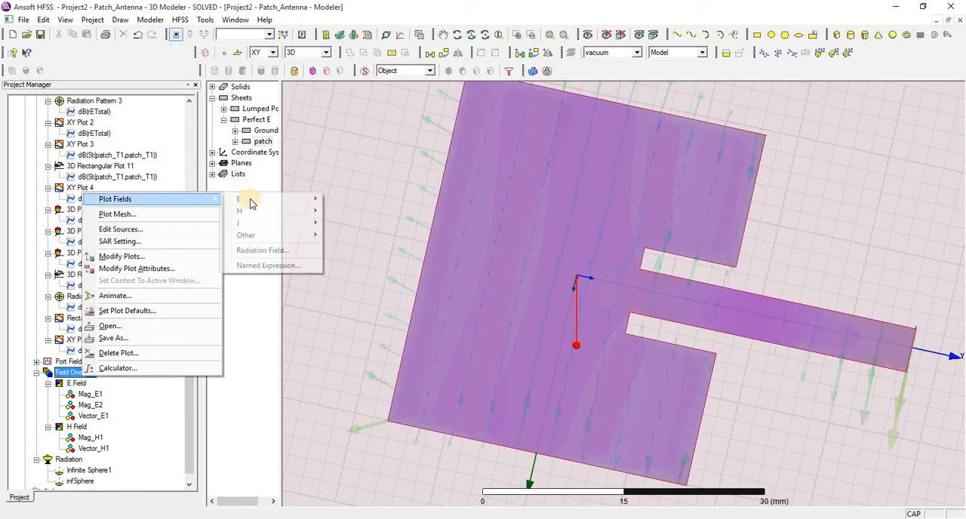
mouse_move(279, 201)
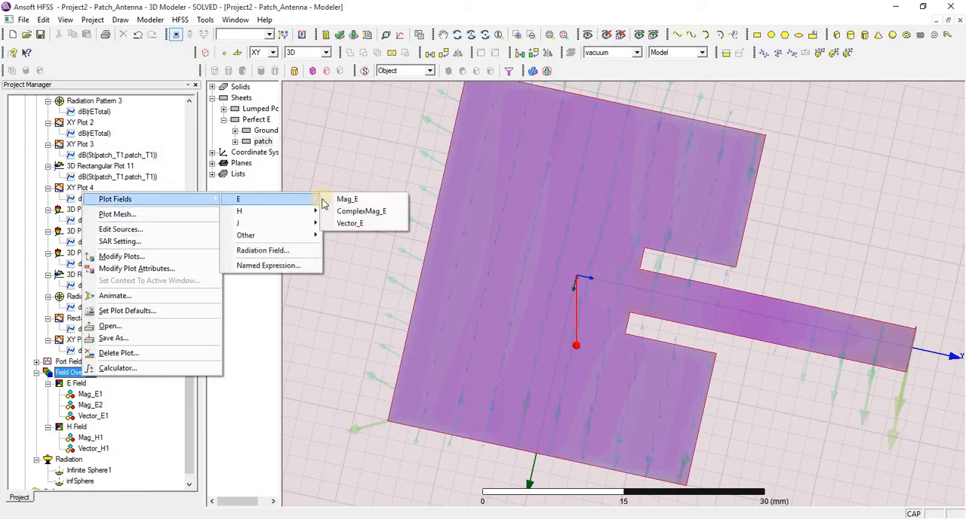
click(353, 224)
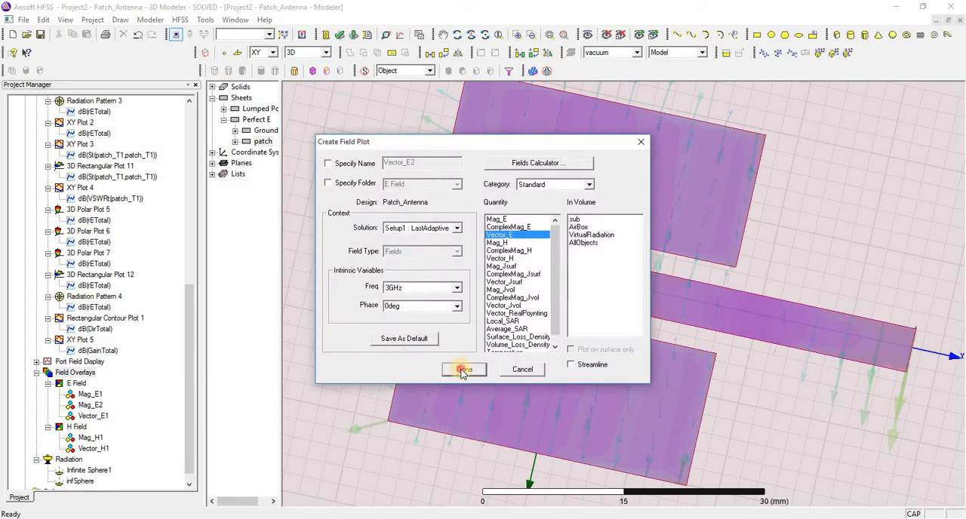
click(463, 370)
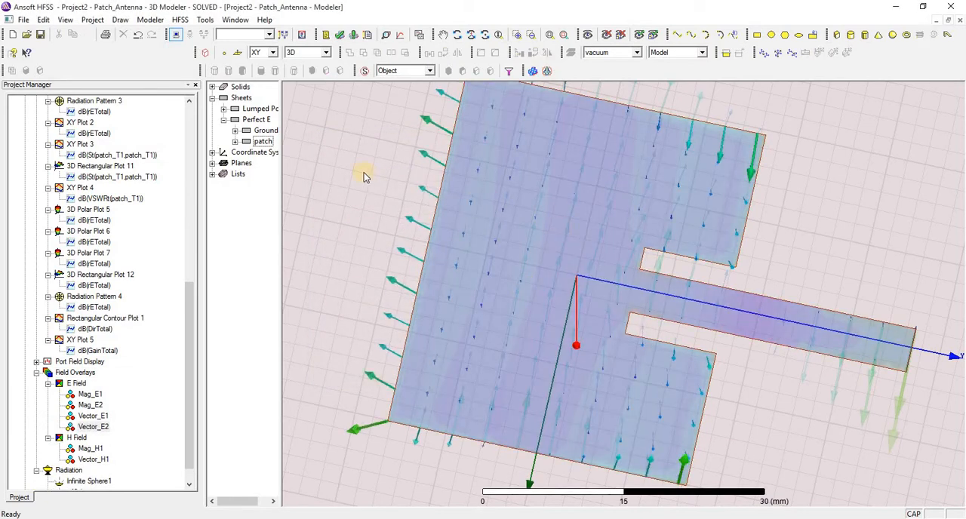
Step: Examine the field vectors on the patch from different angles and compare the E Field and H Field overlays
click(458, 39)
drag(544, 151, 465, 230)
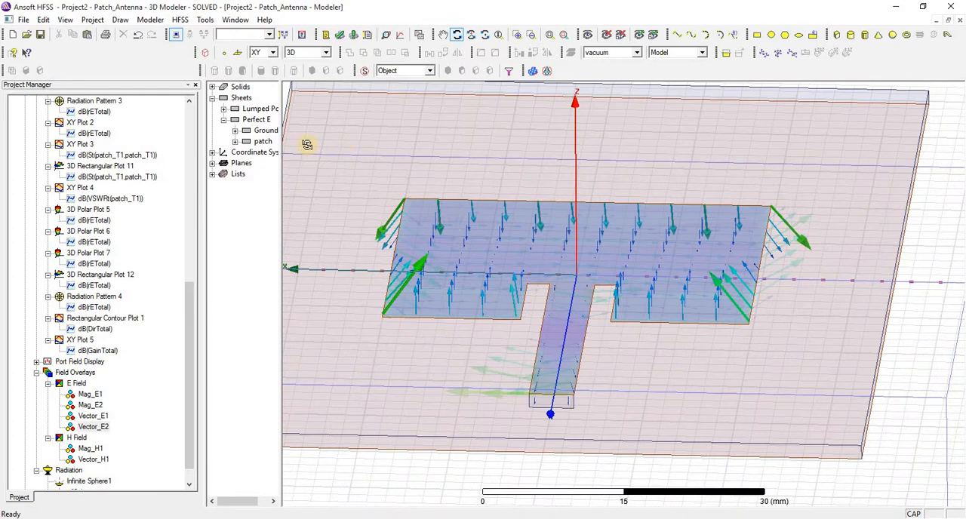
drag(188, 355, 186, 403)
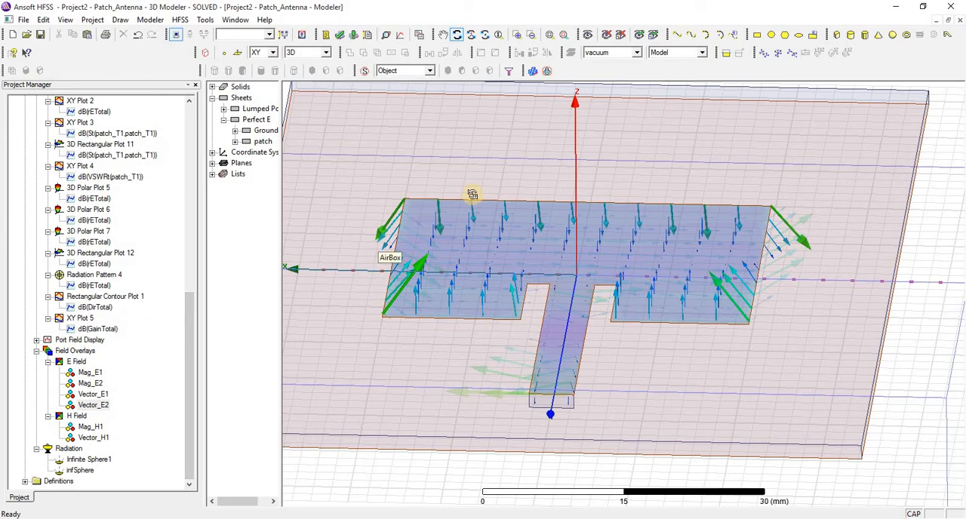
drag(476, 166, 483, 197)
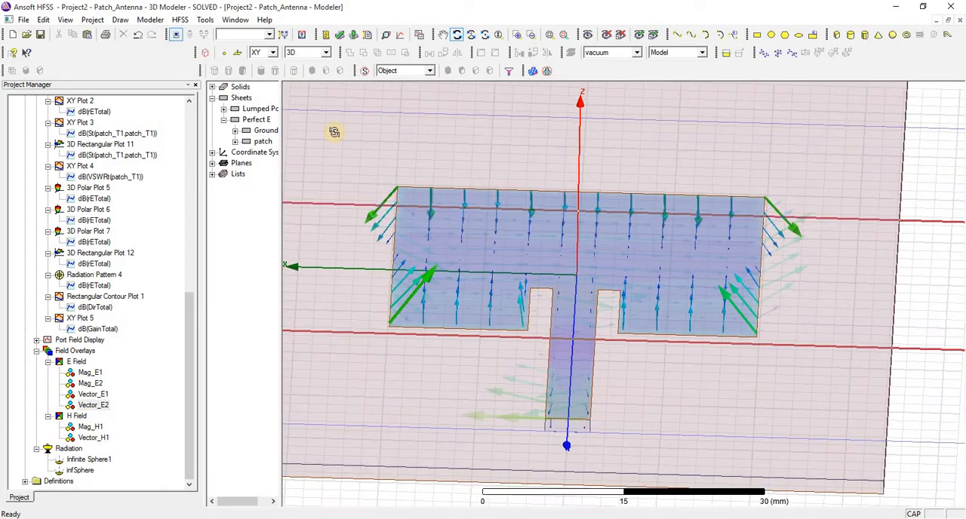
right_click(335, 136)
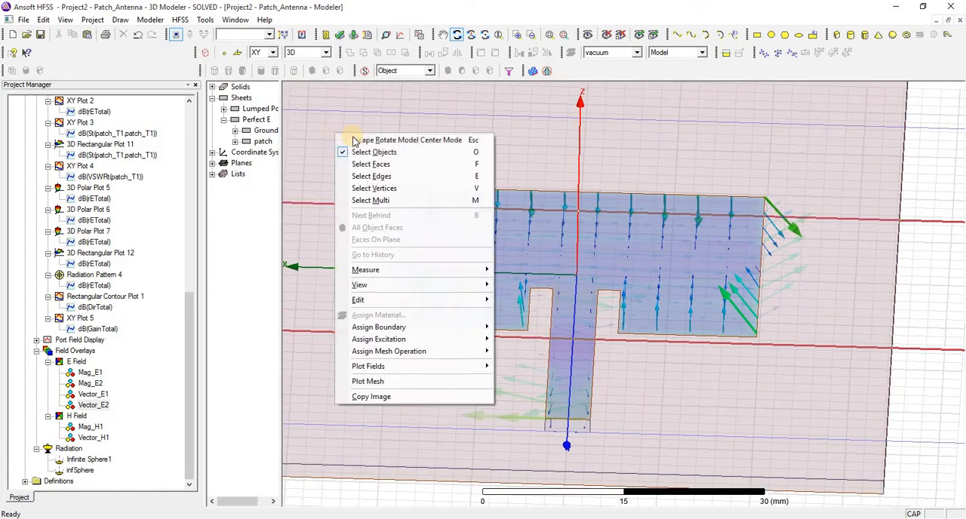
click(412, 139)
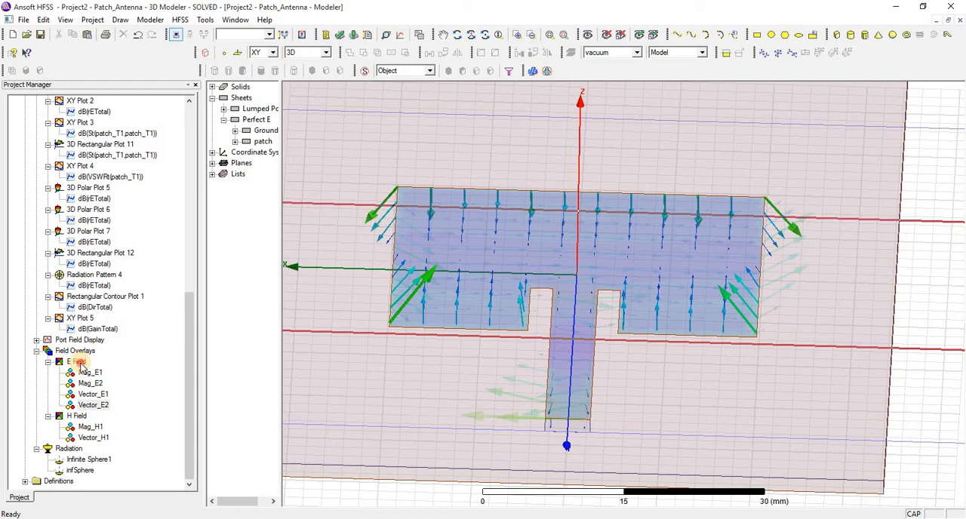
click(79, 363)
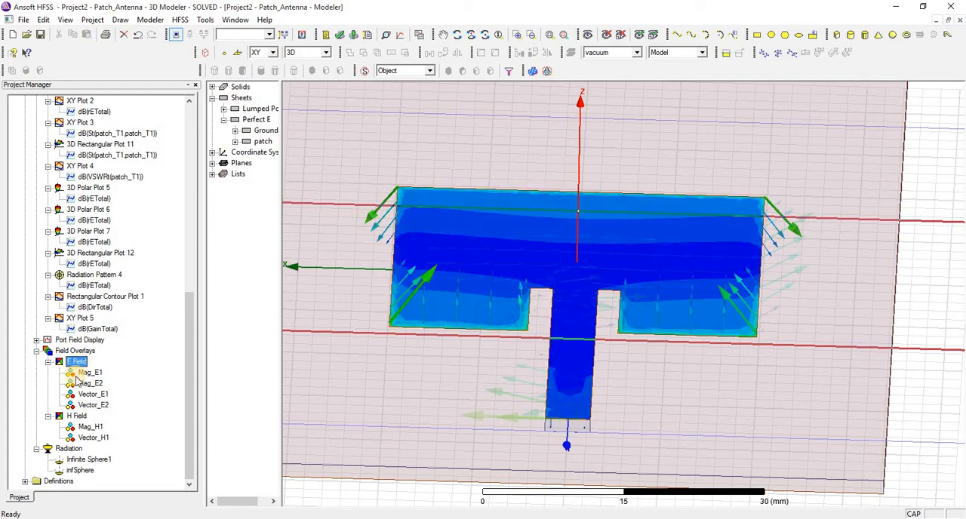
click(75, 416)
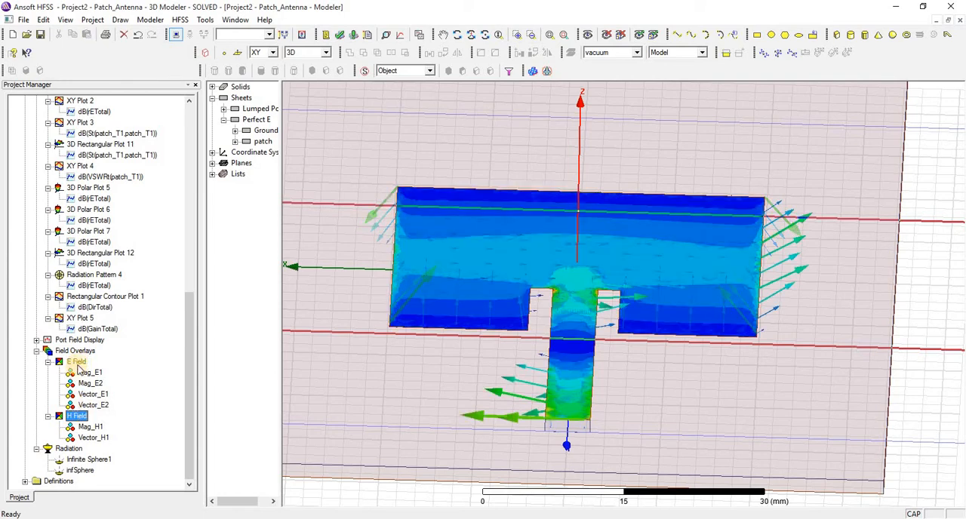
click(79, 362)
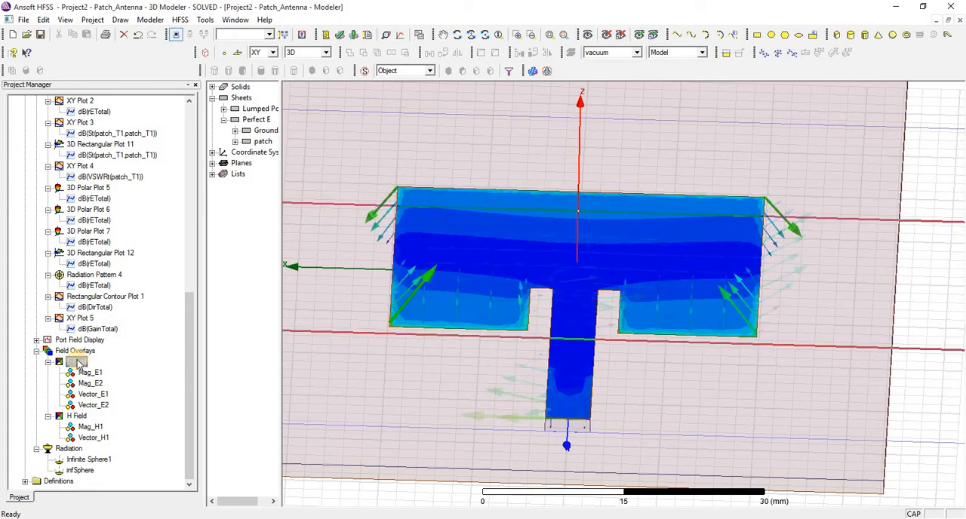
Step: Animate the Mag_E1 overlay using the existing Animation1 with Phase as the swept variable
right_click(78, 364)
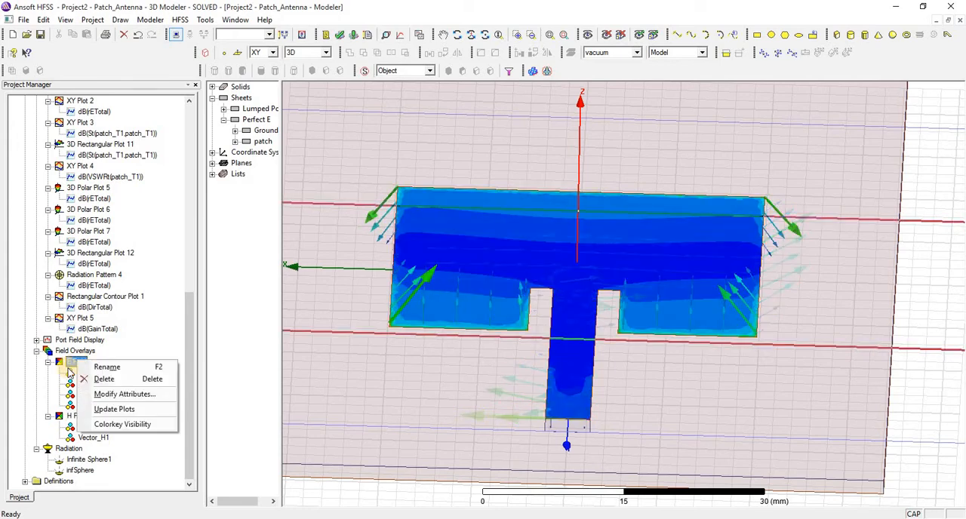
right_click(73, 373)
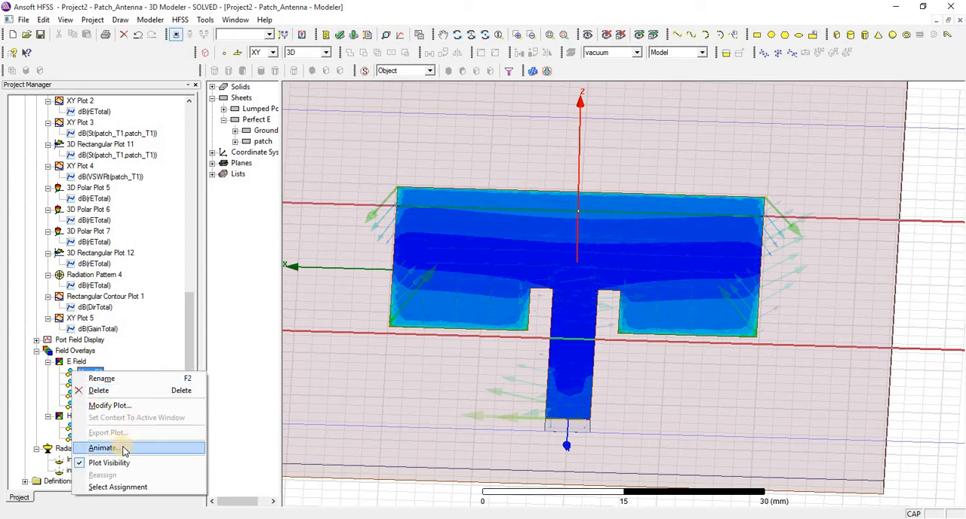
click(124, 449)
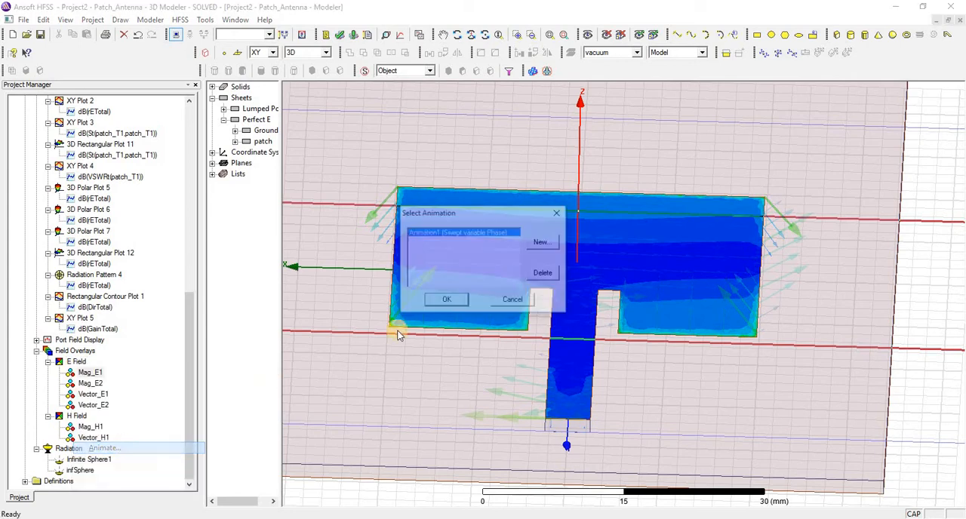
click(450, 301)
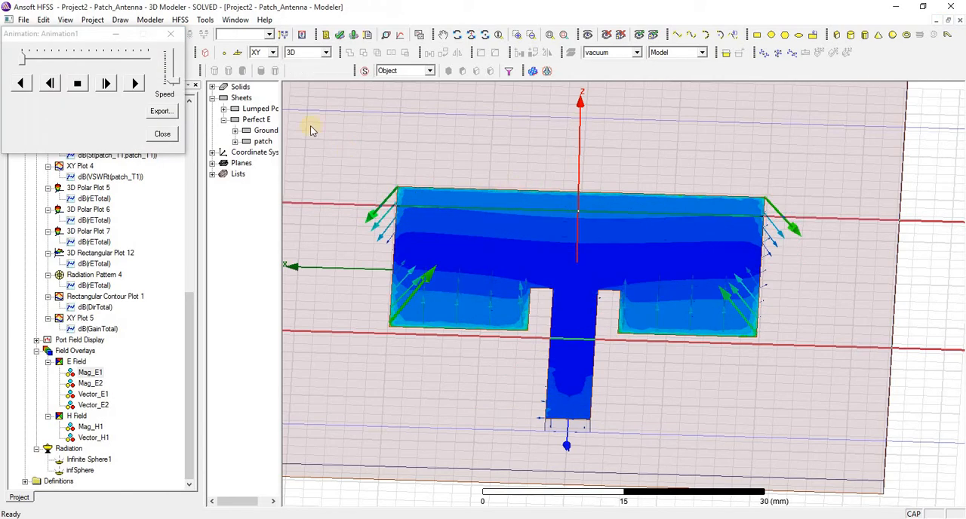
Step: Rotate the model to an oblique view of the patch and change the animation's playback speed
click(457, 35)
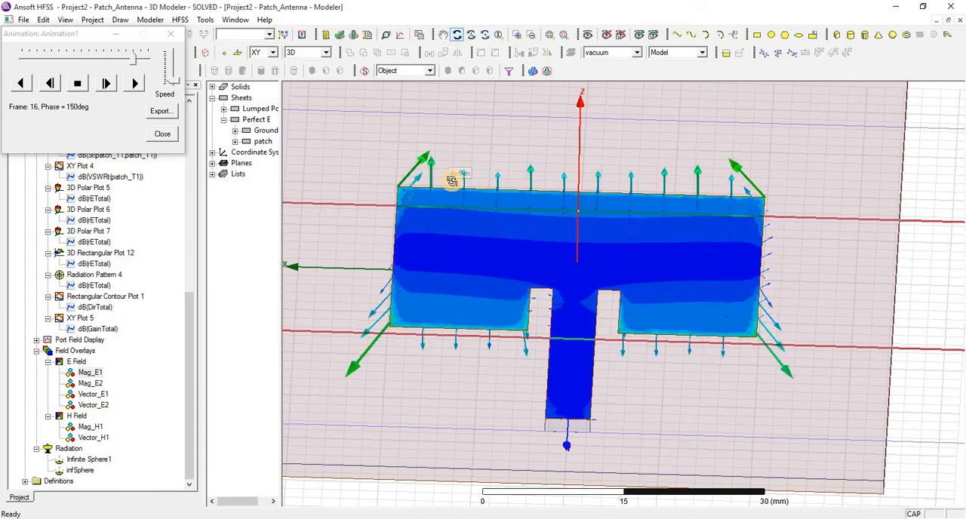
drag(443, 209, 401, 231)
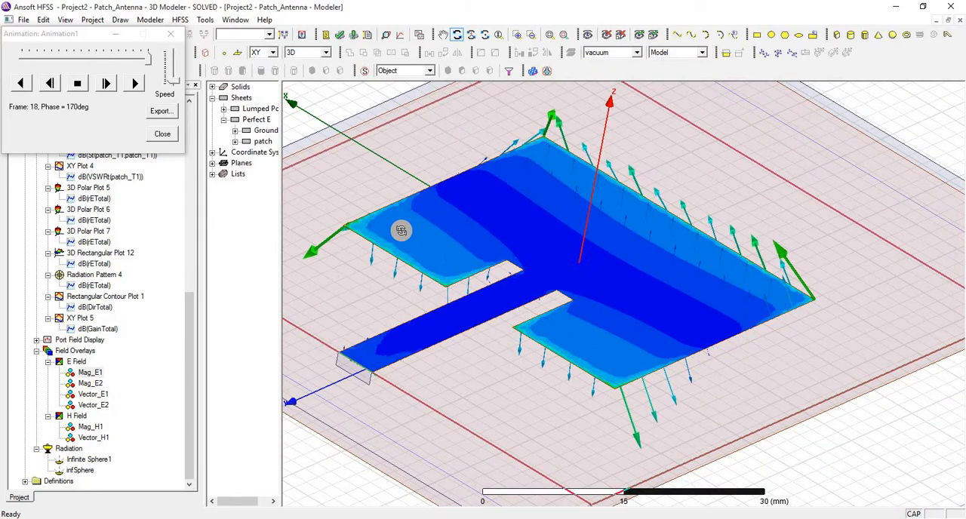
mouse_move(394, 222)
mouse_down()
mouse_move(379, 270)
mouse_move(392, 217)
mouse_move(388, 224)
mouse_up()
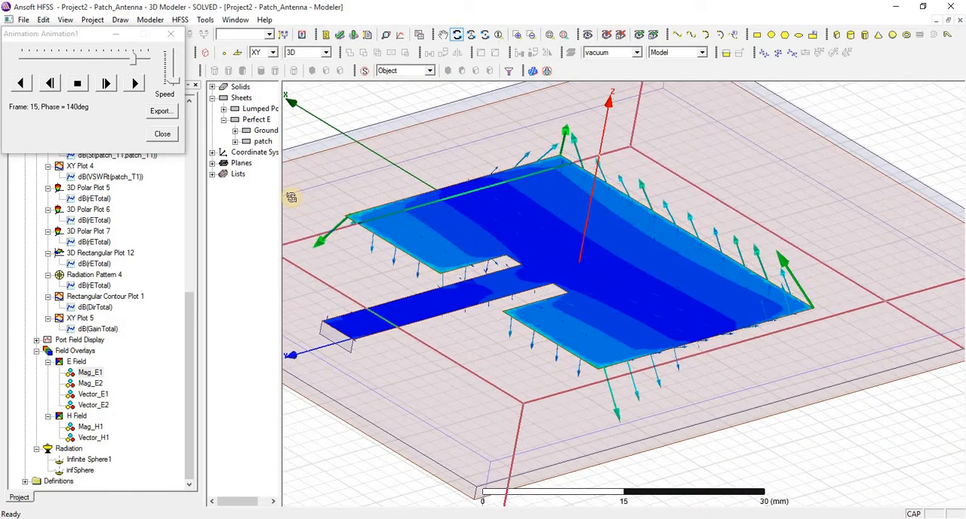
click(173, 72)
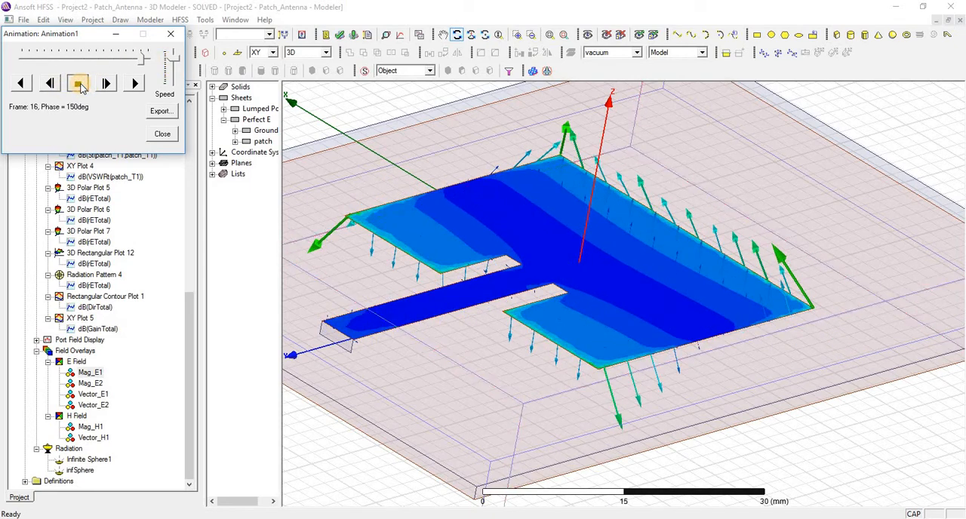
Step: Stop the animation and inspect the fields frame by frame, moving to 70deg phase and on to 140deg
click(81, 87)
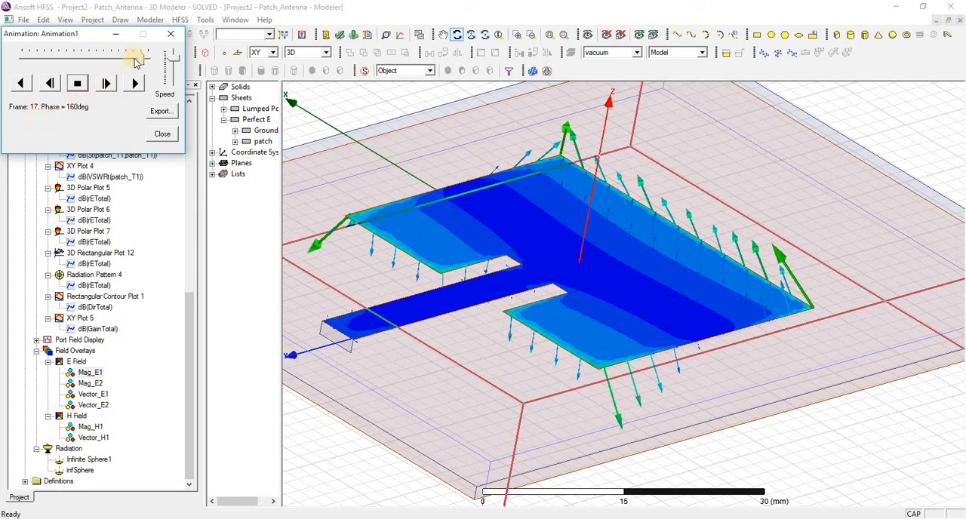
drag(141, 61, 73, 70)
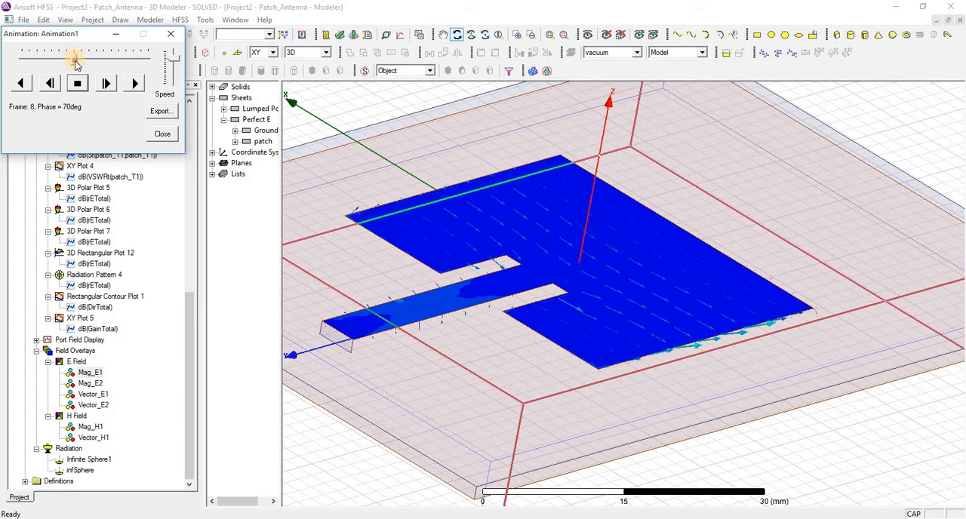
drag(85, 64, 92, 64)
drag(103, 64, 130, 65)
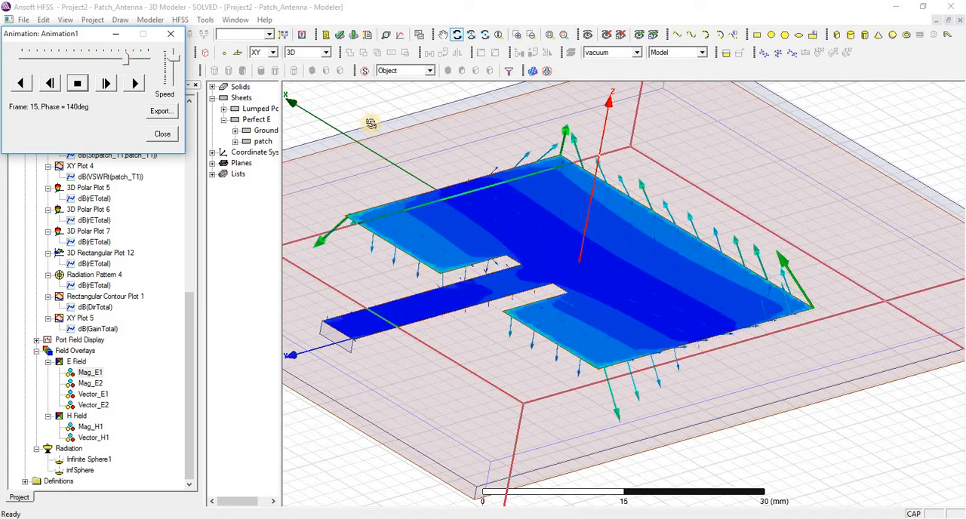
Step: Turn the patch edge-on and inspect the field vectors frame by frame, moving to 20deg phase and on to 80deg
drag(522, 150, 418, 119)
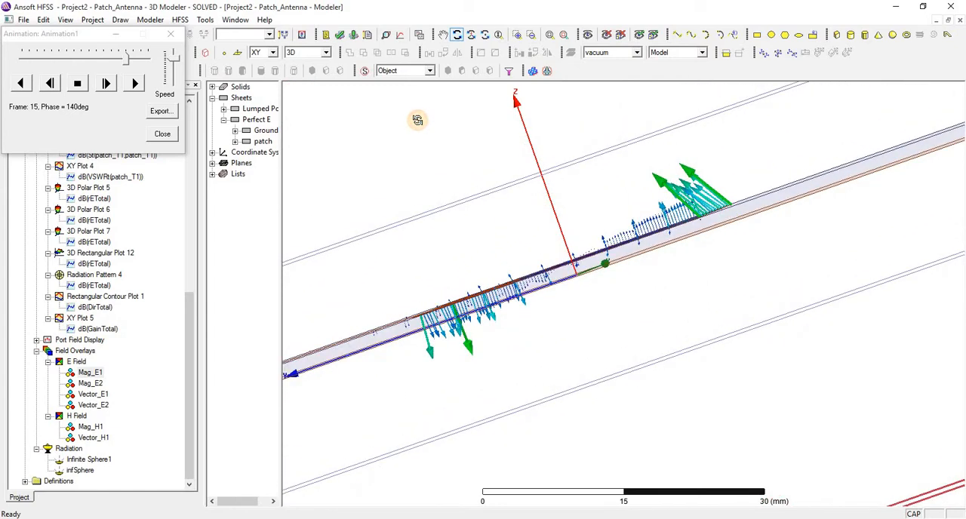
click(132, 64)
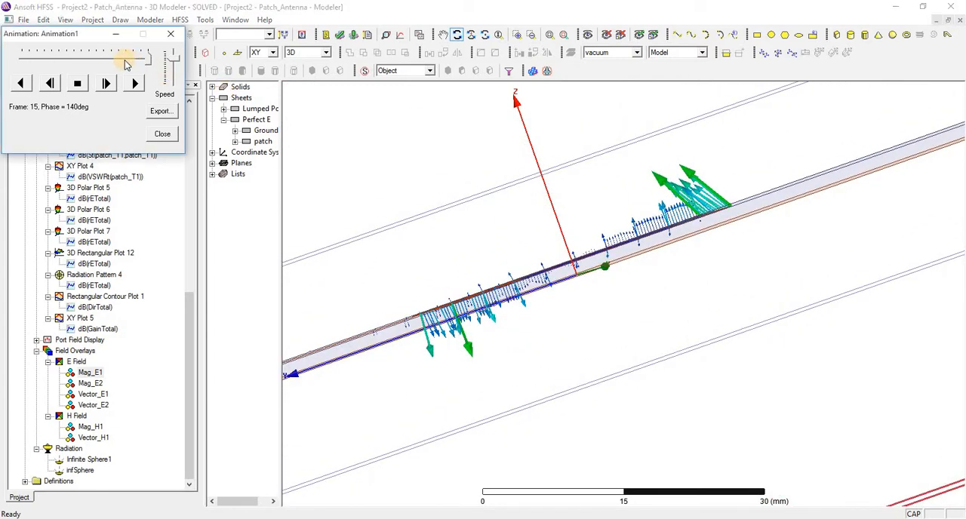
drag(127, 64, 35, 63)
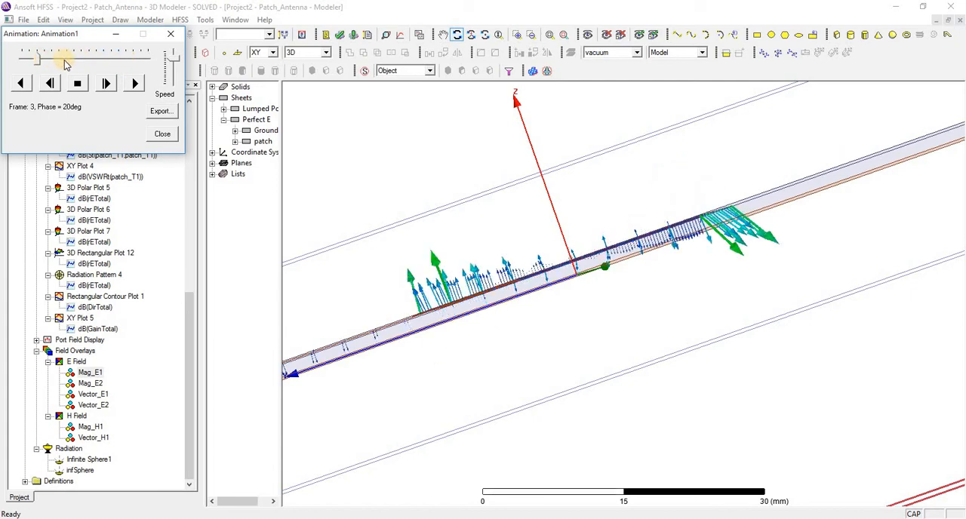
click(64, 60)
click(85, 60)
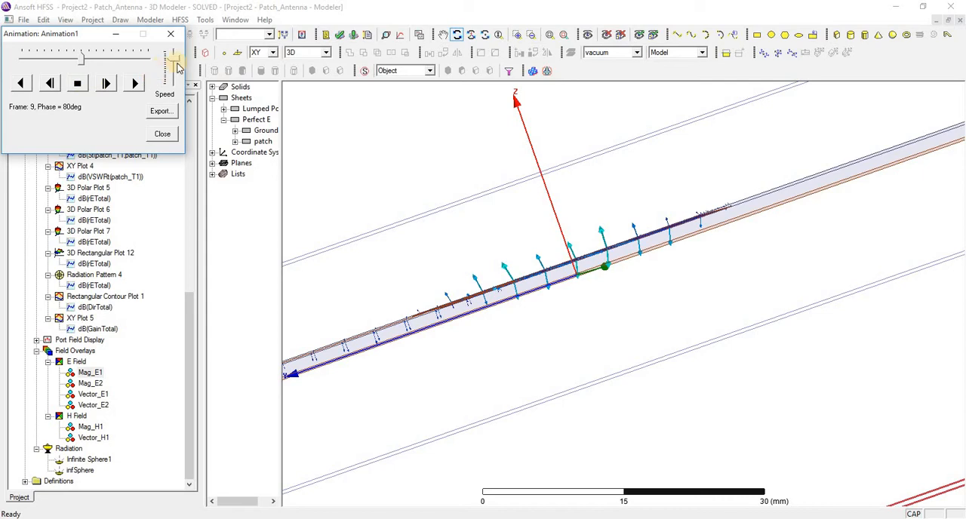
Step: Replay the Mag_E1 phase animation in the edge-on view and close the animation controls
click(135, 85)
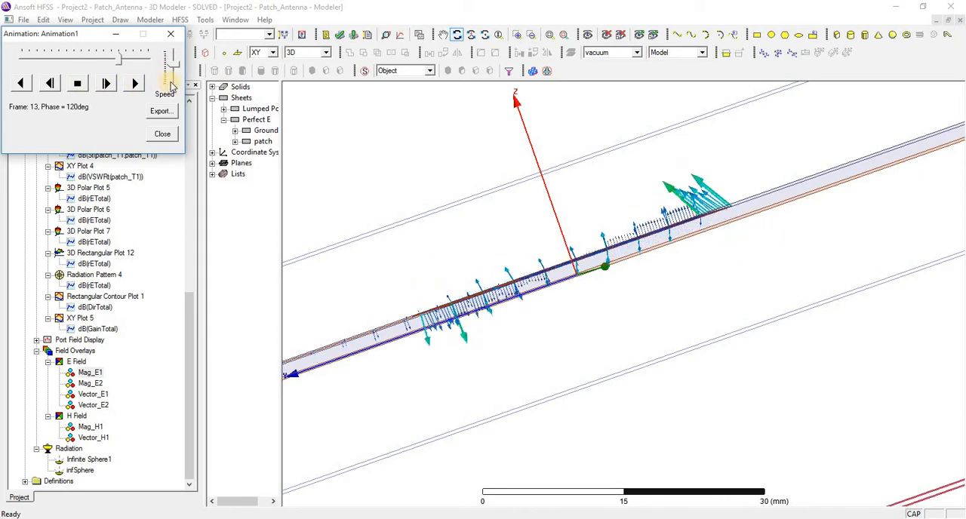
right_click(346, 100)
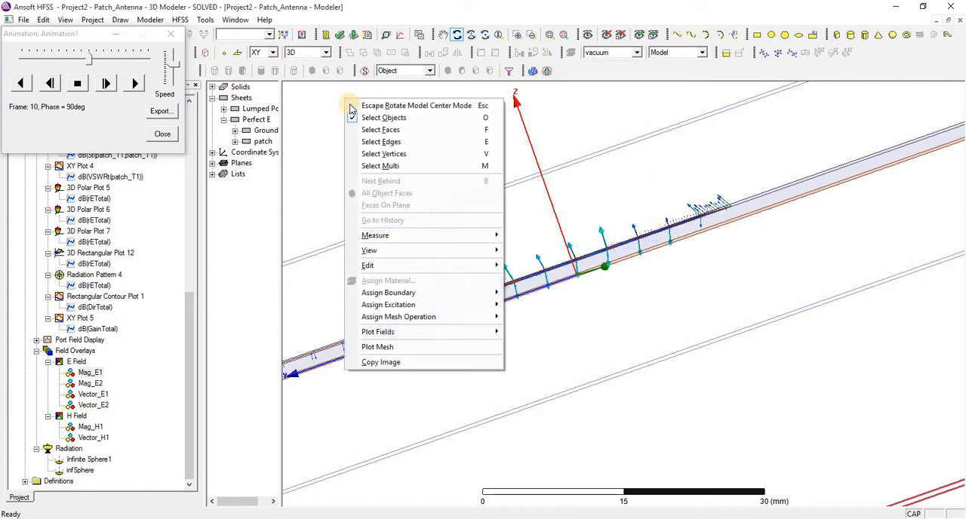
click(163, 134)
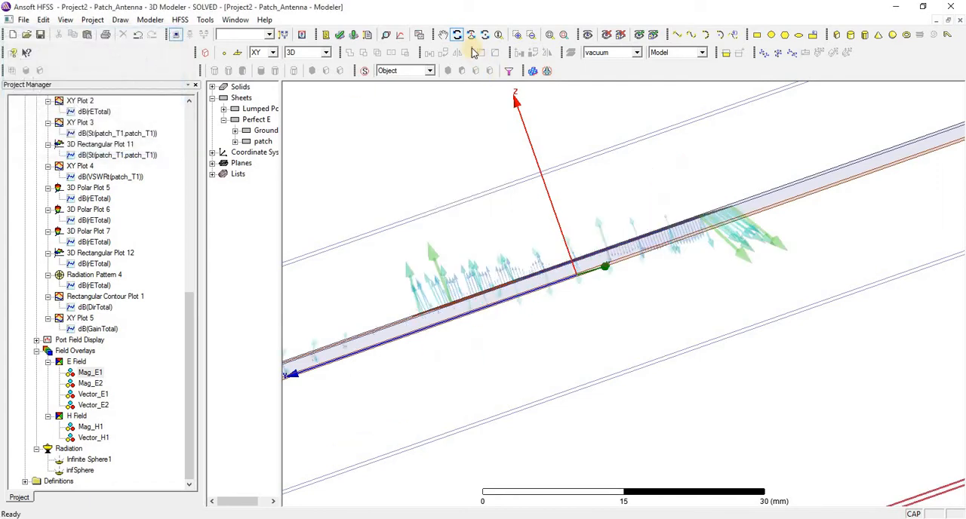
Step: Overlay the radiation field of 3D Polar Plot 7 on the antenna model with the default transparency and scale
click(443, 35)
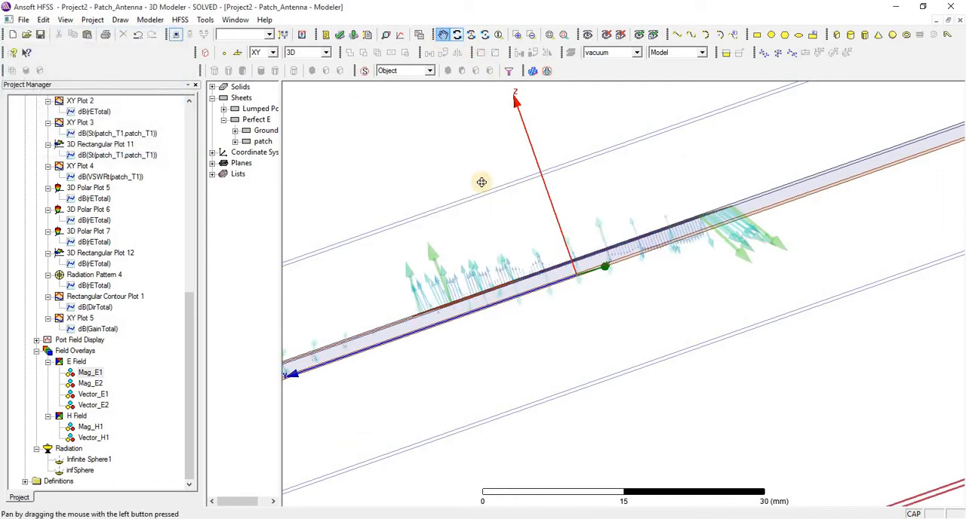
drag(491, 198, 467, 45)
click(457, 35)
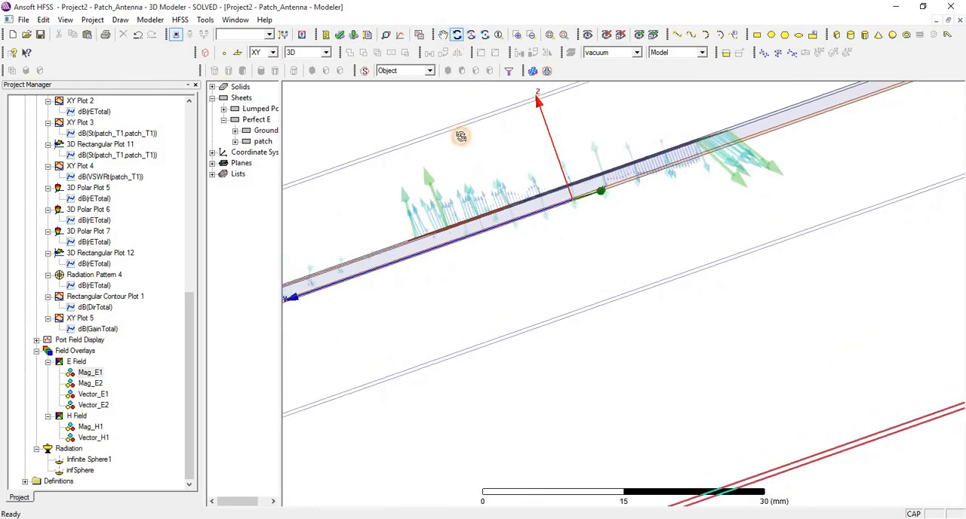
drag(457, 134, 470, 108)
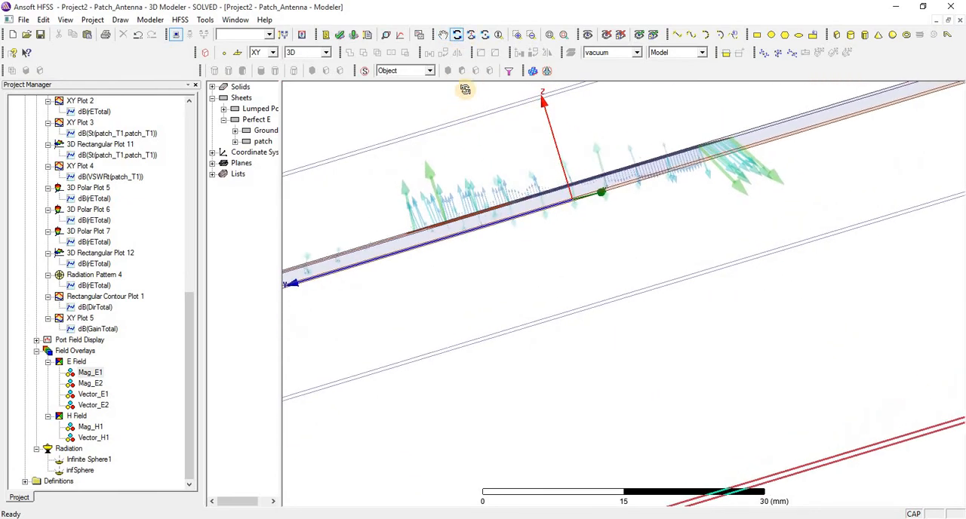
drag(554, 158, 347, 99)
right_click(347, 100)
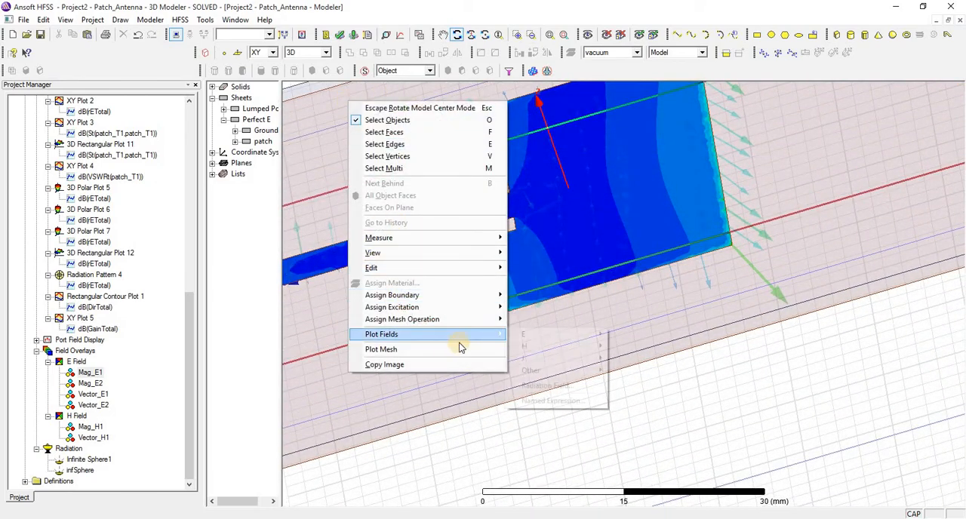
mouse_move(435, 335)
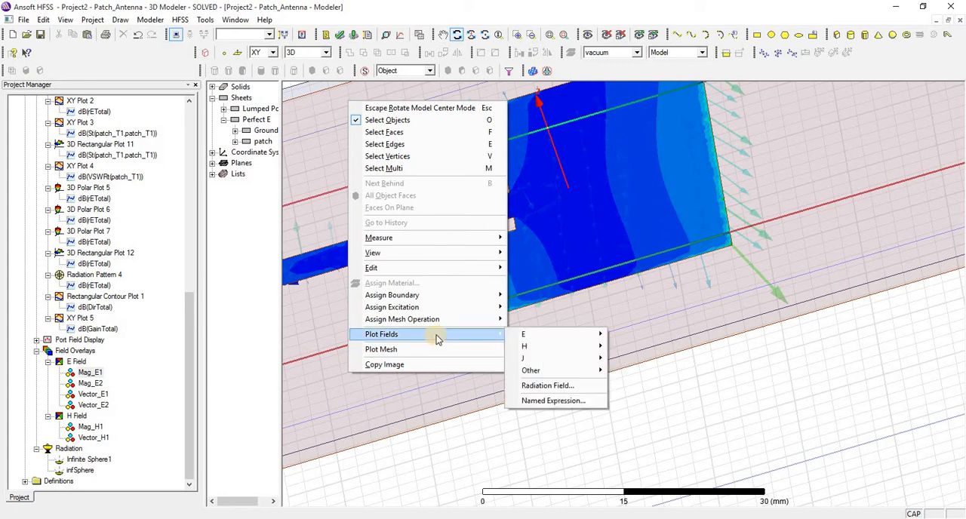
click(537, 385)
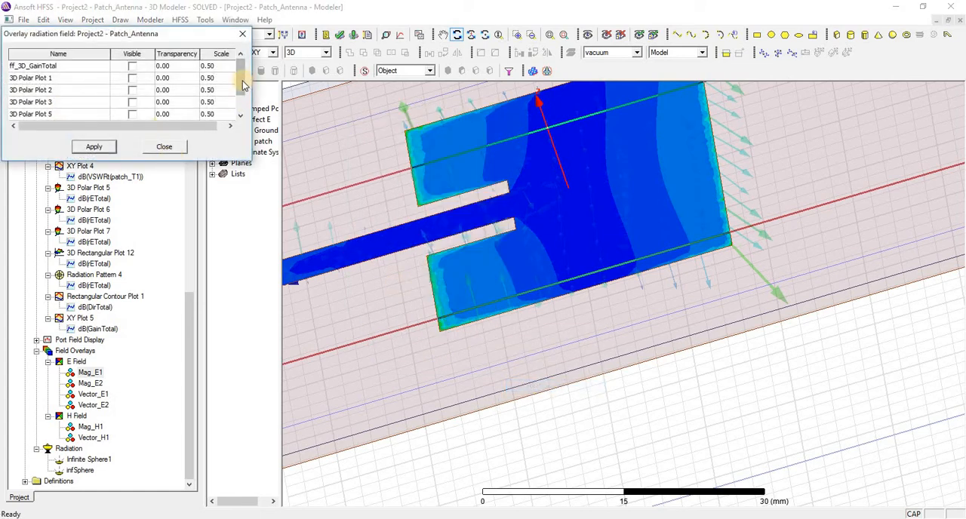
drag(242, 81, 236, 111)
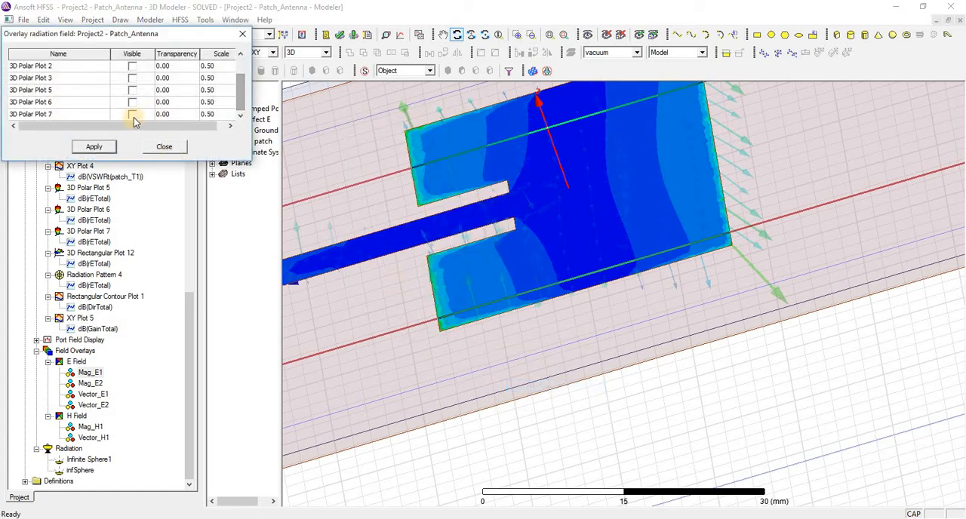
click(133, 114)
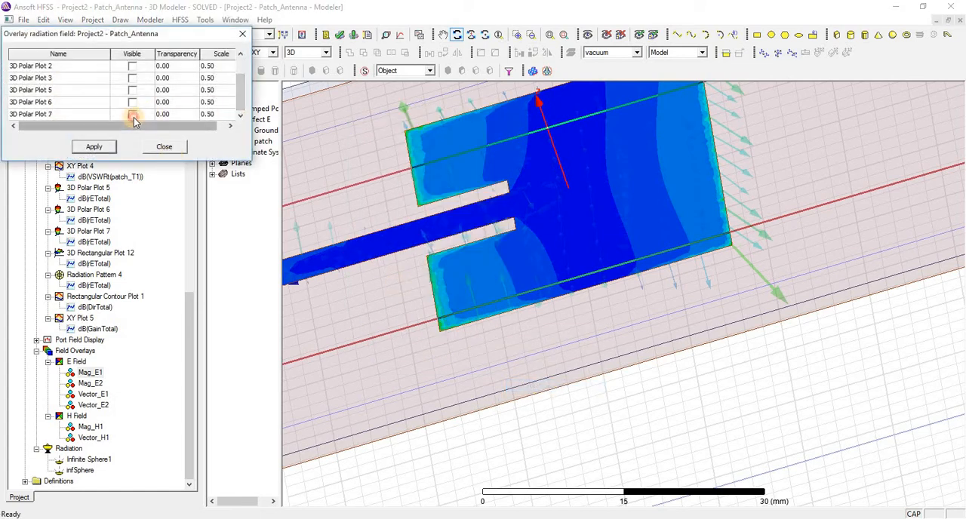
click(95, 148)
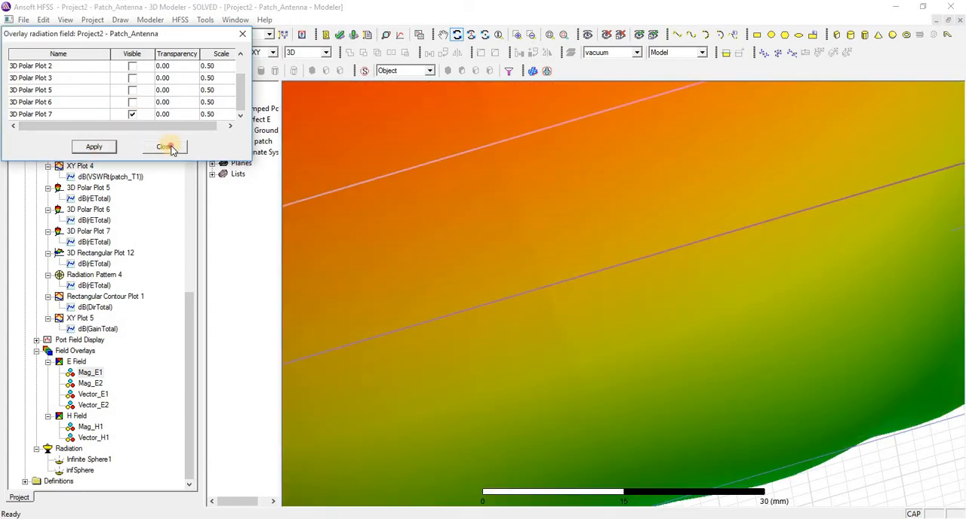
click(166, 147)
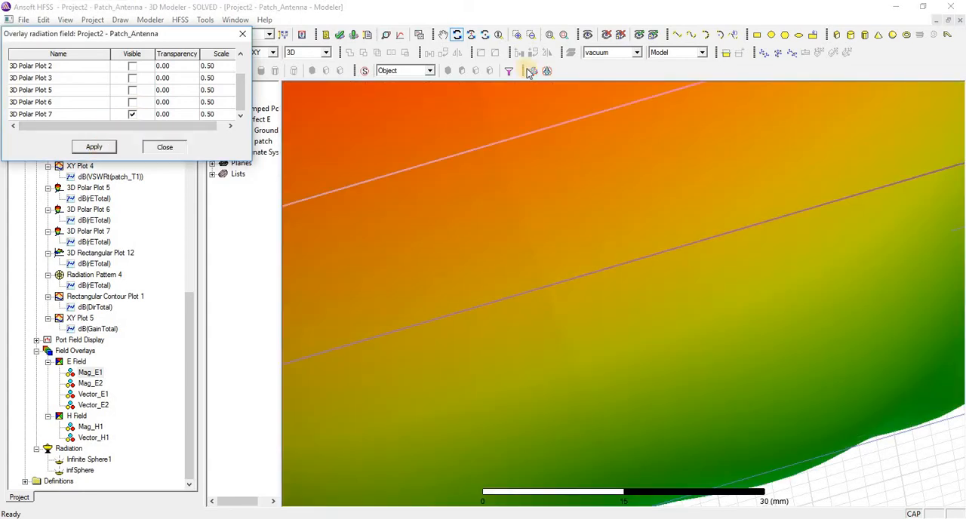
Step: Fit the whole model in the view and examine the overlaid radiation pattern from the side, below and above
click(550, 35)
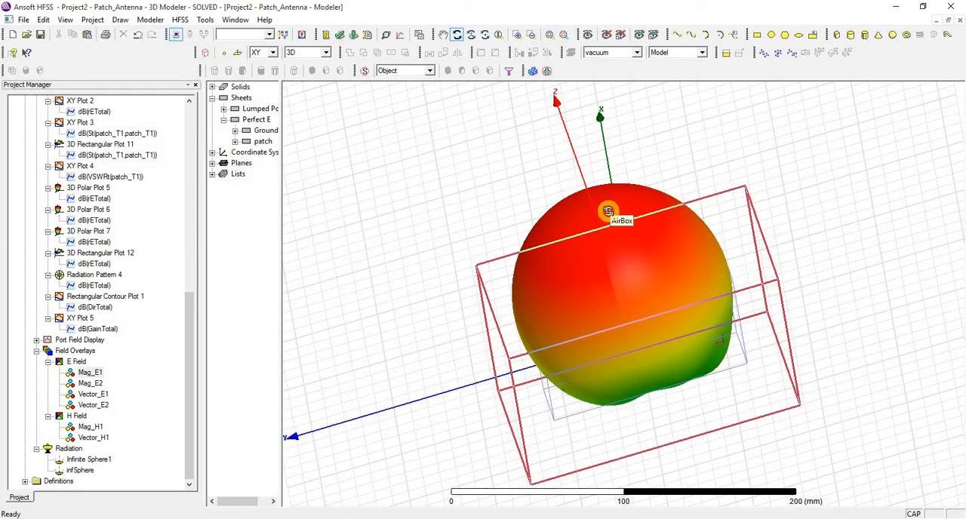
drag(608, 211, 574, 294)
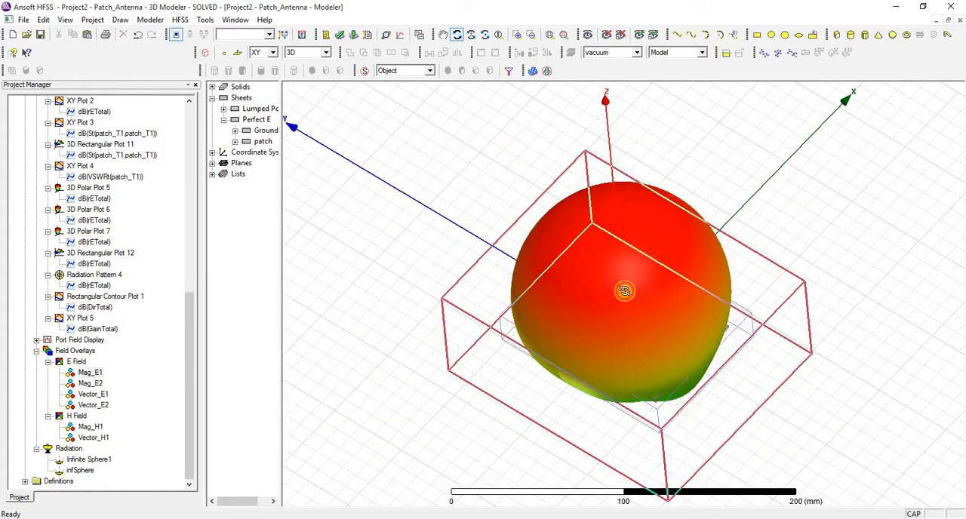
drag(617, 255, 611, 252)
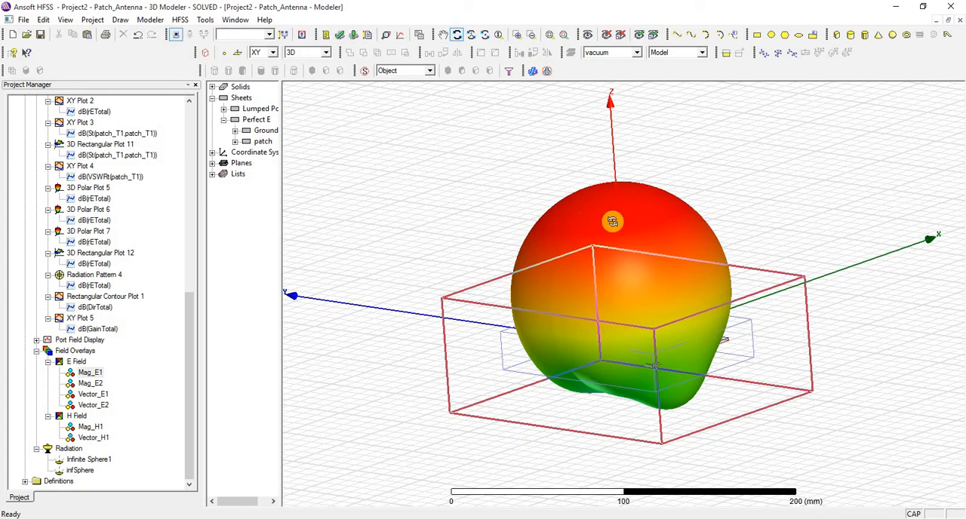
drag(612, 220, 610, 271)
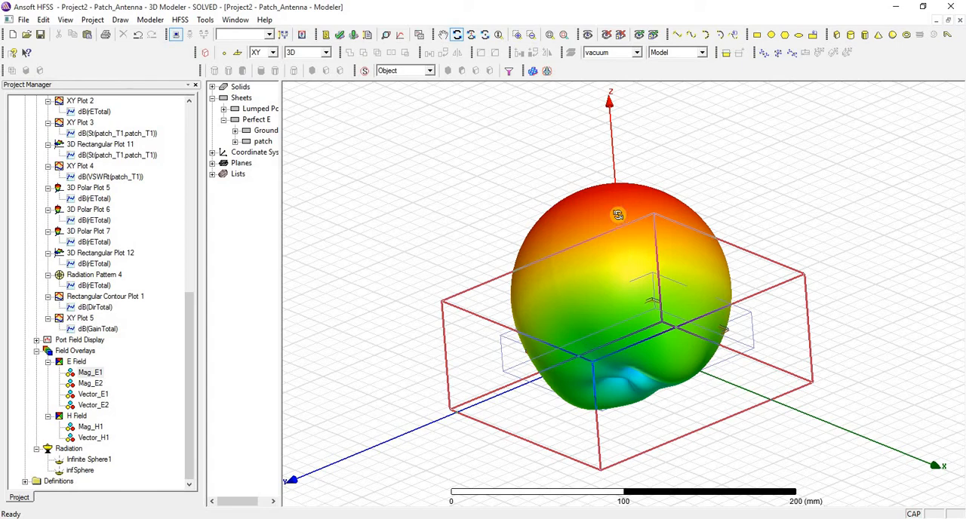
drag(619, 216, 606, 328)
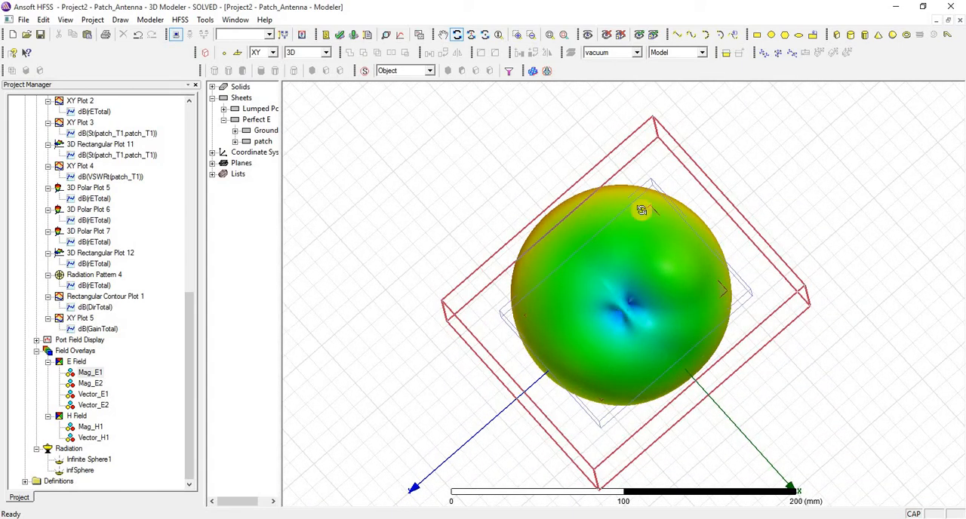
drag(631, 250, 459, 129)
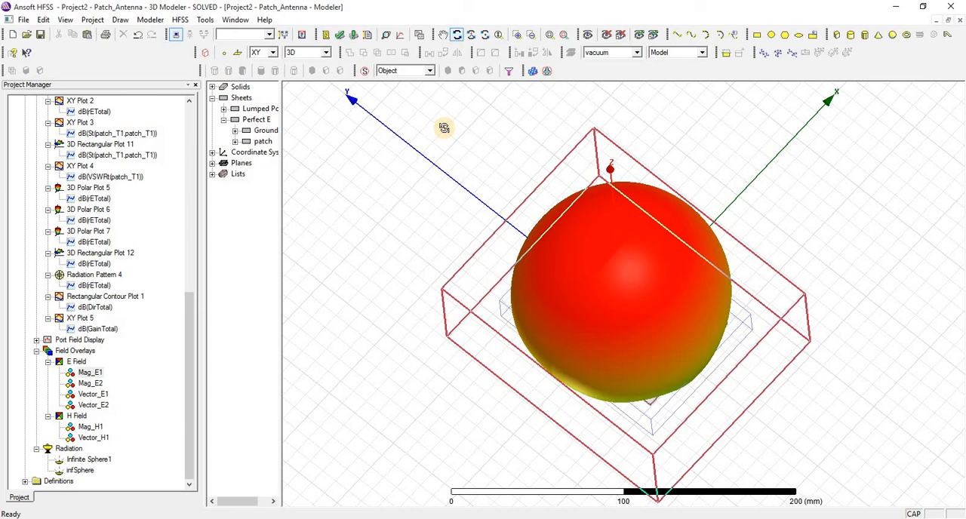
right_click(446, 133)
click(456, 134)
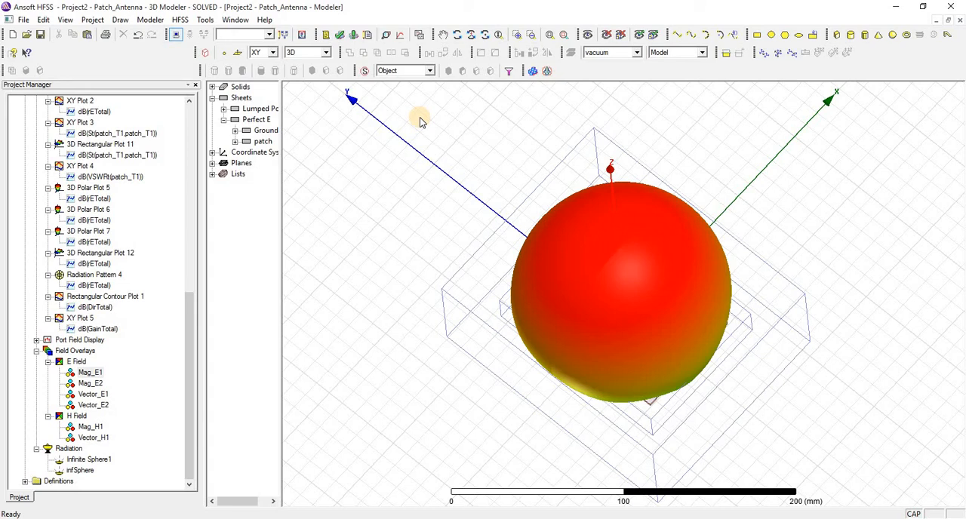
Step: Hide the 3D Polar Plot 7 radiation field overlay from the antenna model
right_click(465, 118)
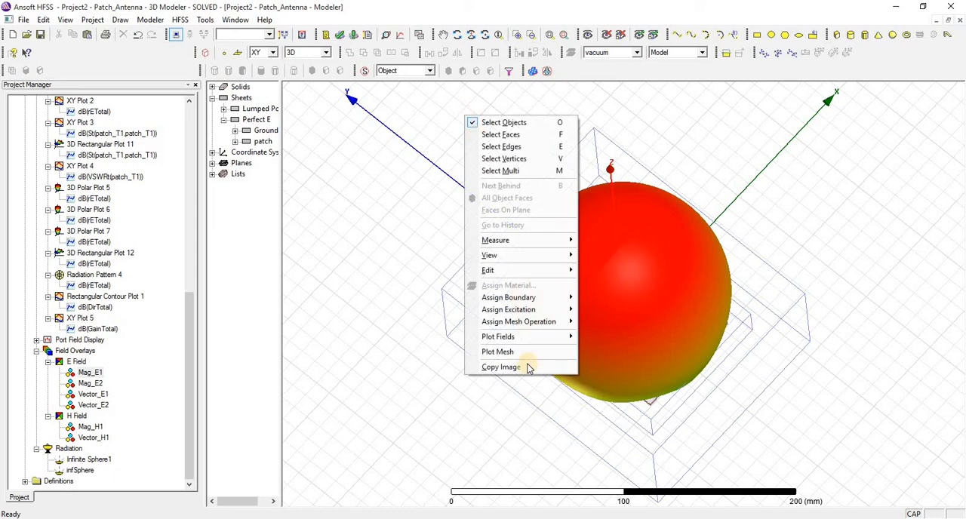
mouse_move(534, 337)
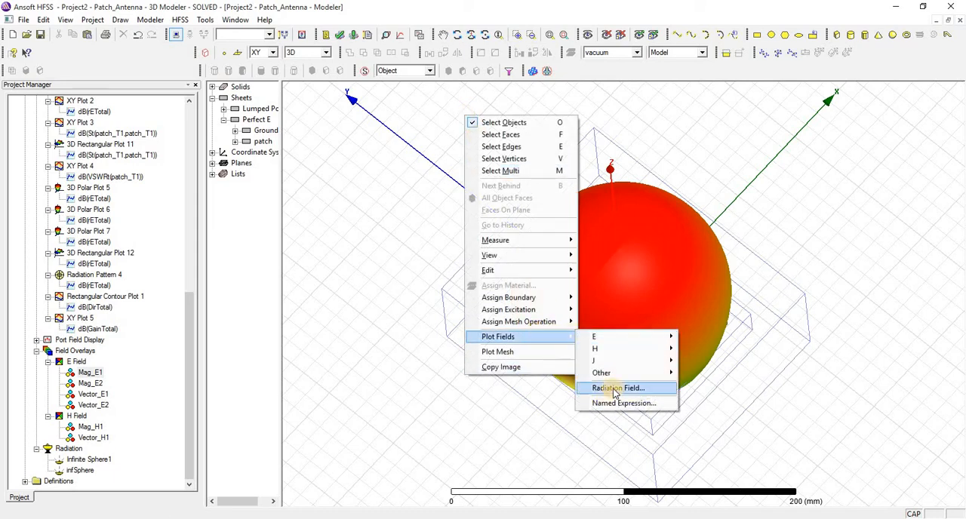
click(613, 388)
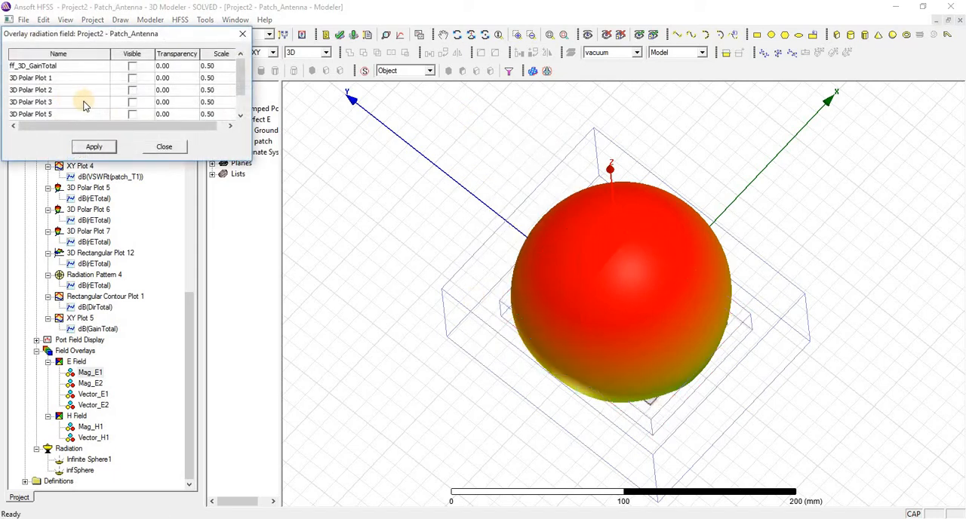
scroll(83, 102, down, 1)
click(132, 114)
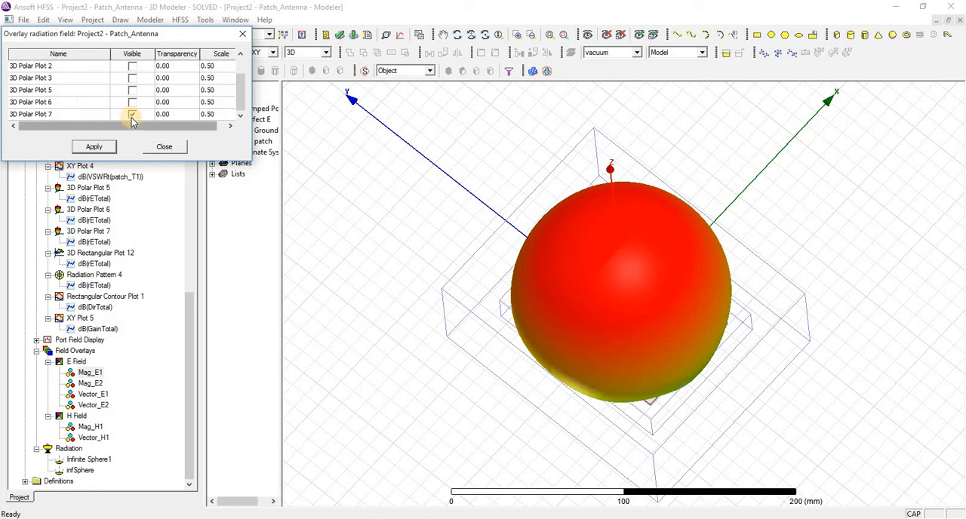
click(94, 146)
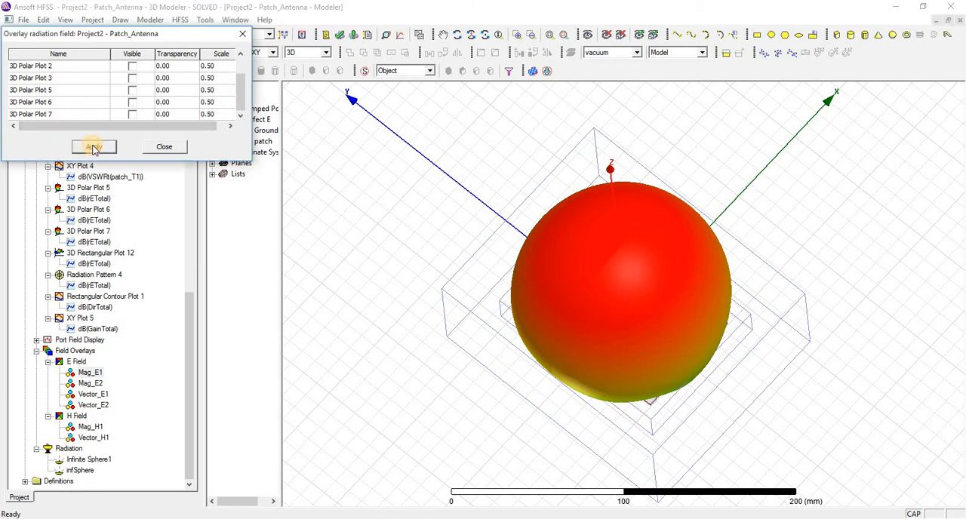
click(163, 148)
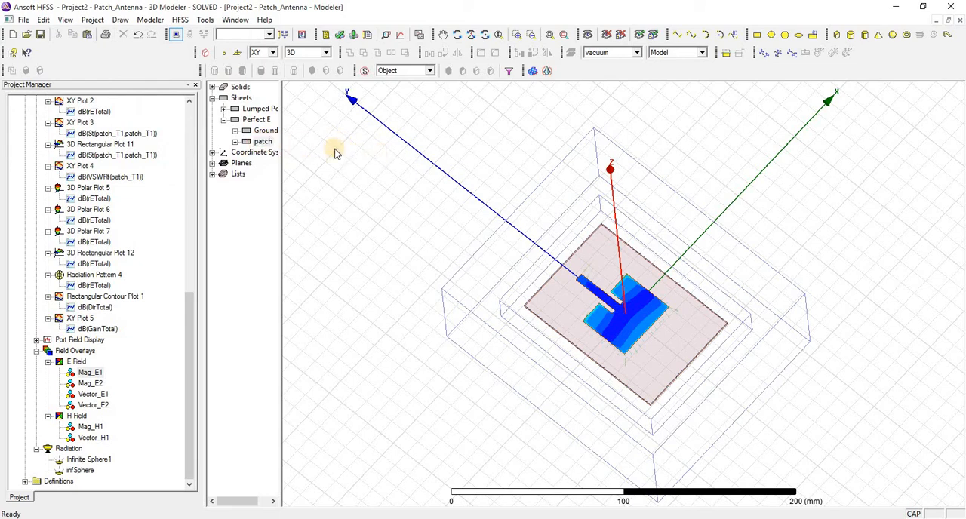
Step: Create a mesh plot on the patch from the Setup1 : LastAdaptive solution and inspect the patch's mesh up close
right_click(379, 160)
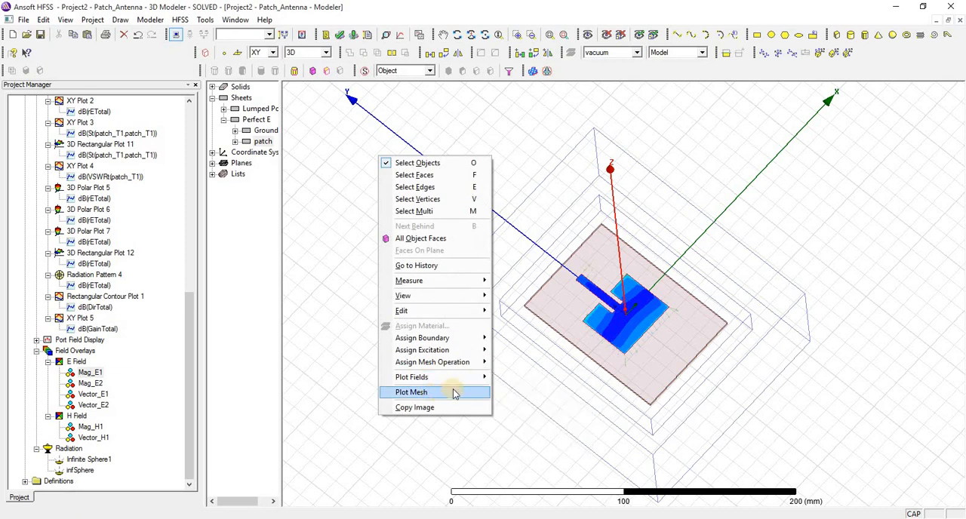
click(453, 392)
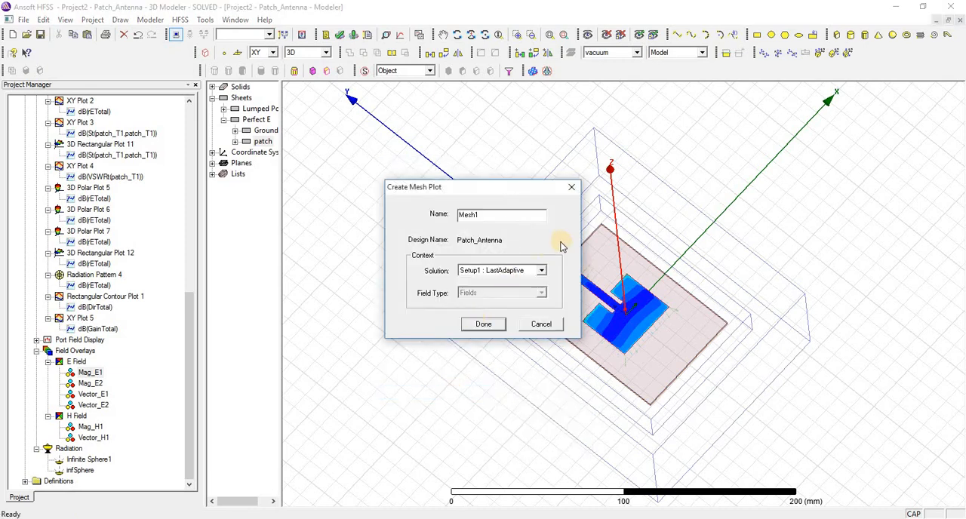
click(484, 324)
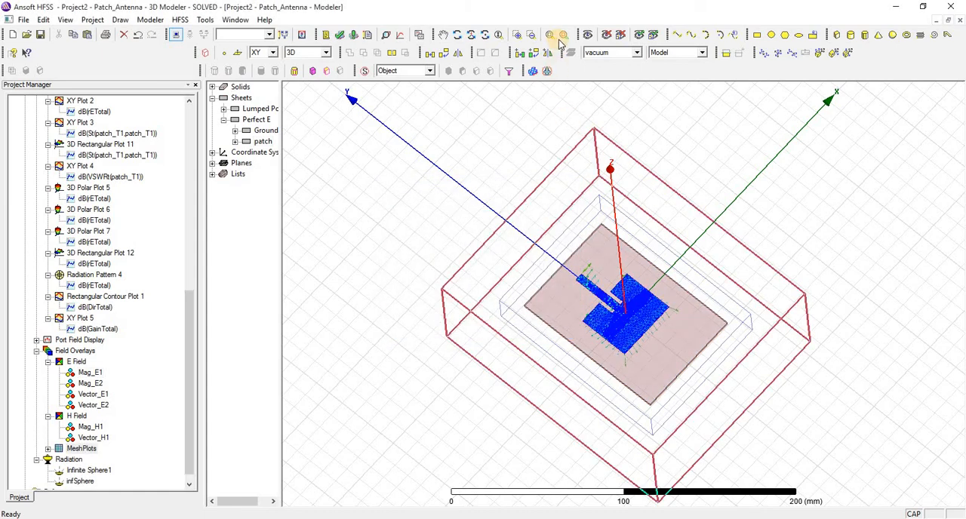
click(266, 142)
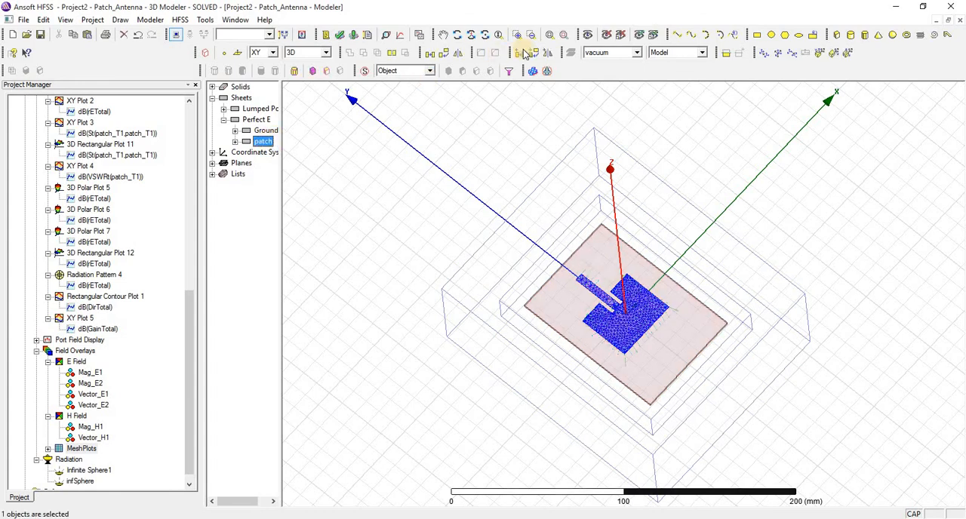
click(565, 35)
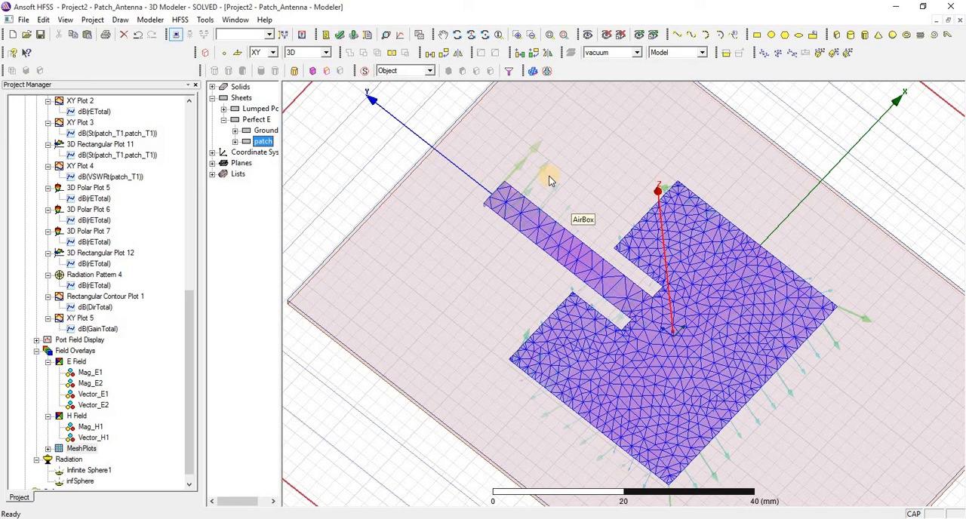
scroll(549, 181, up, 2)
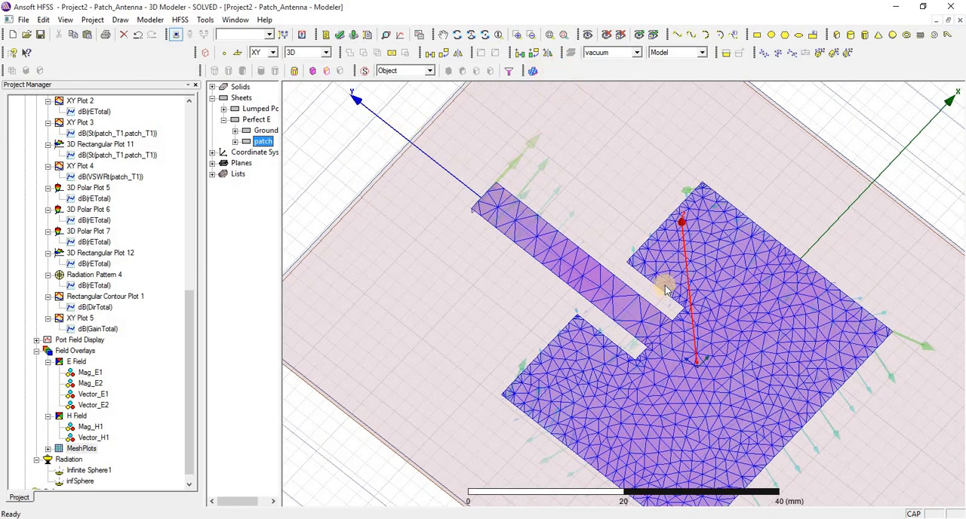
click(457, 35)
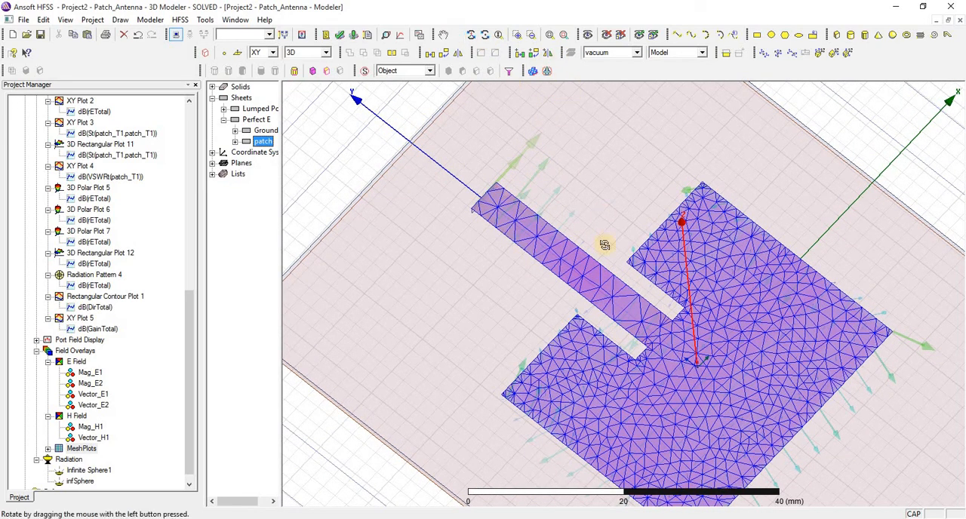
drag(578, 193, 428, 129)
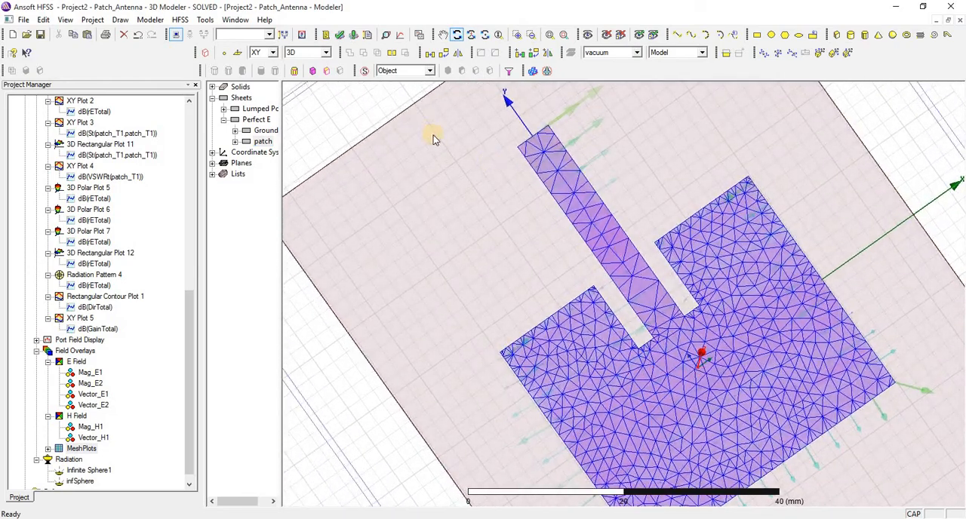